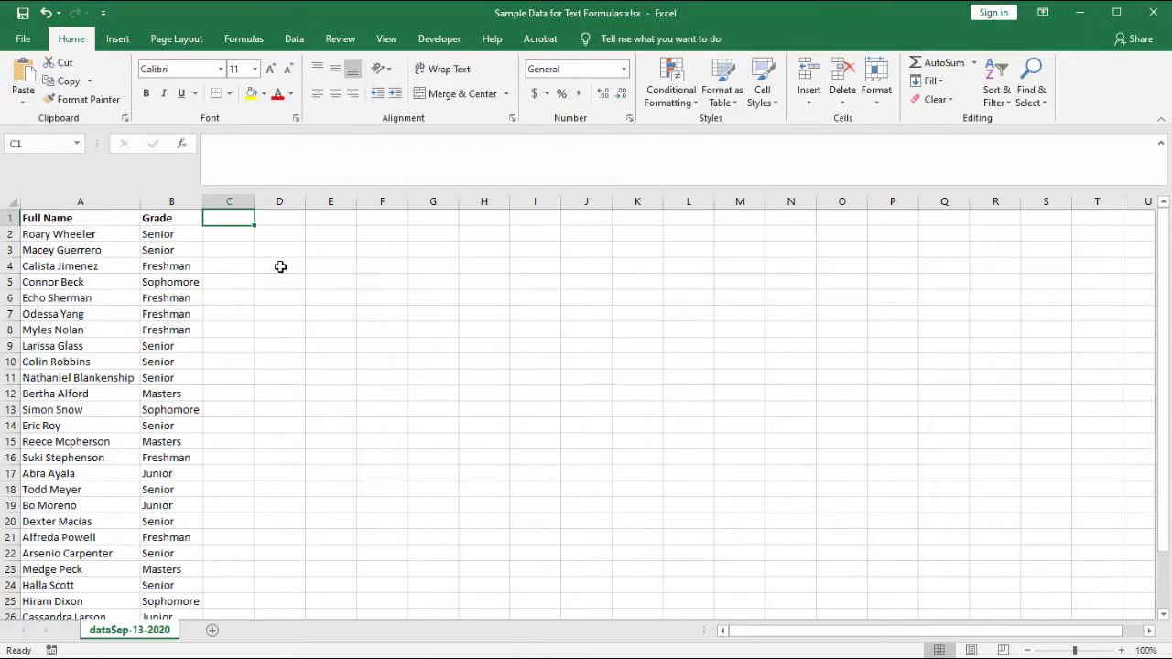
Add the headers "First Name" in C1 and "Last Name" in D1, and autofit column C to its contents.
{"action": "type", "text": "First Name"}
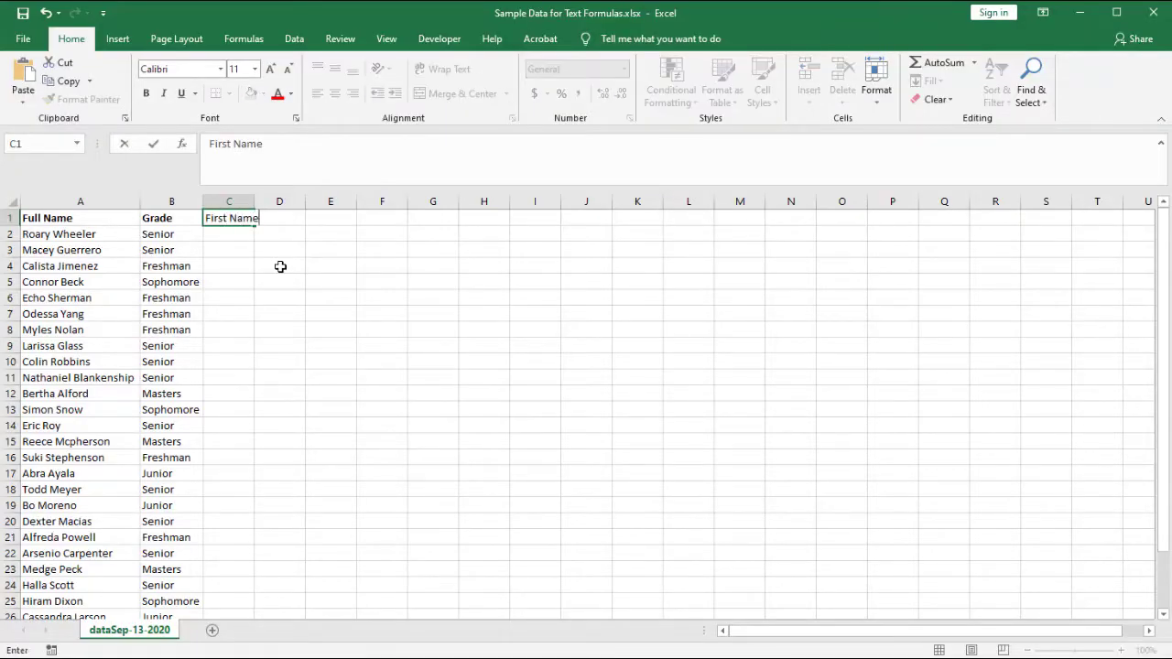
{"action": "key", "text": "Tab"}
{"action": "type", "text": "Last Name"}
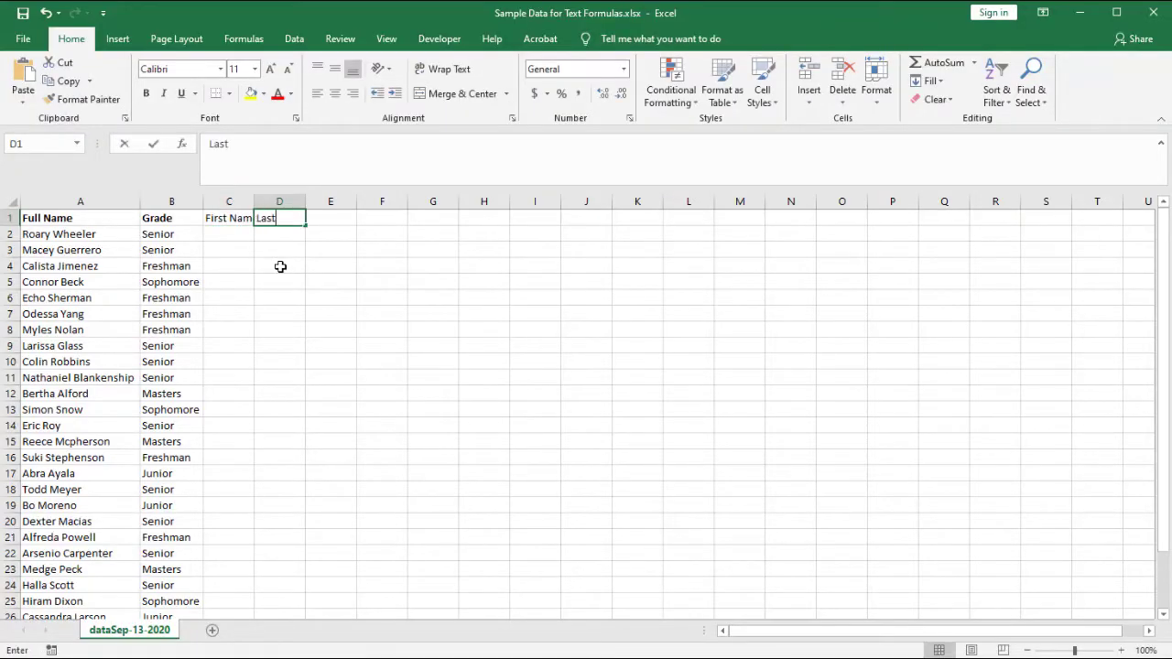
{"action": "key", "text": "Return"}
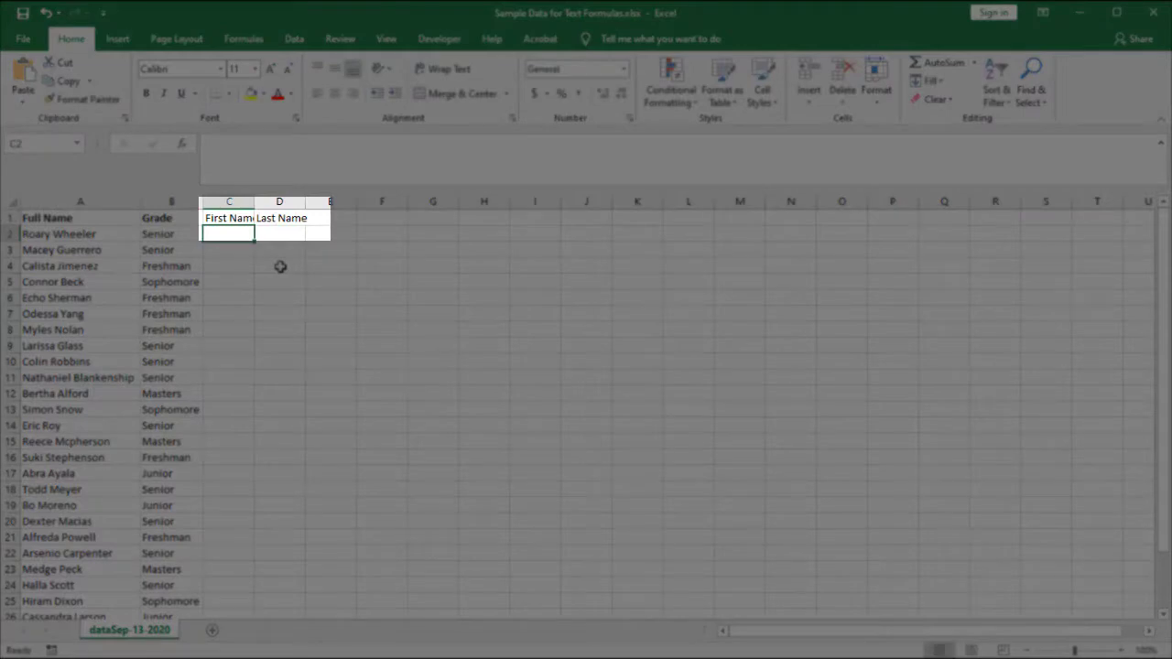
{"action": "double_click", "coordinate": [255, 201]}
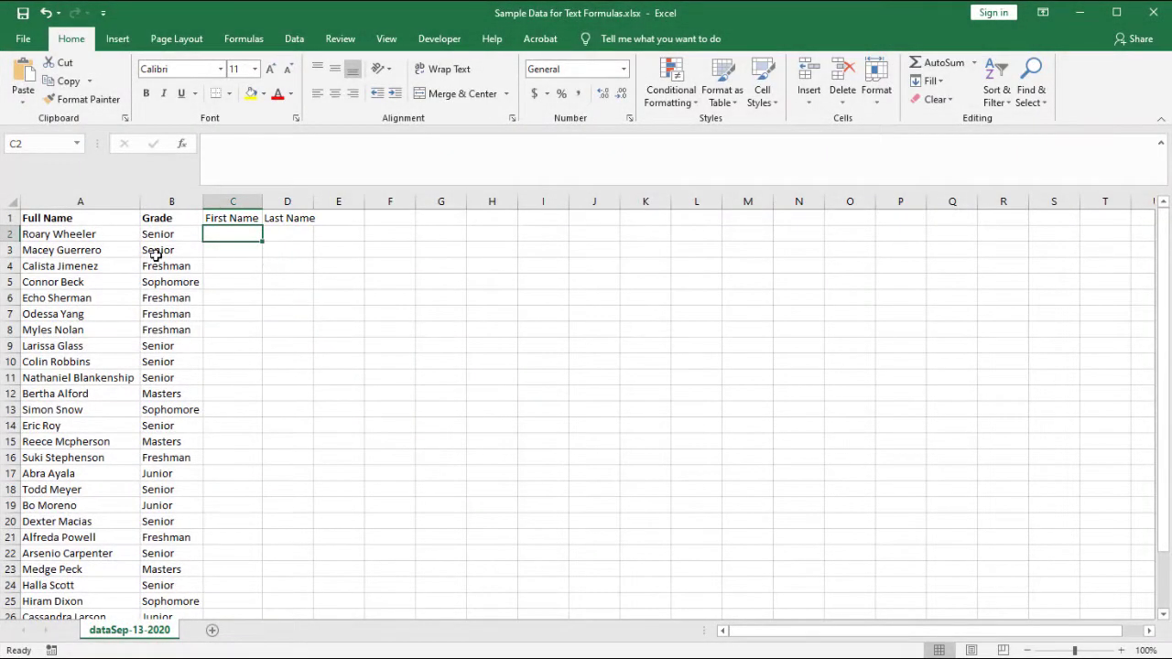
{"action": "left_click", "coordinate": [42, 234]}
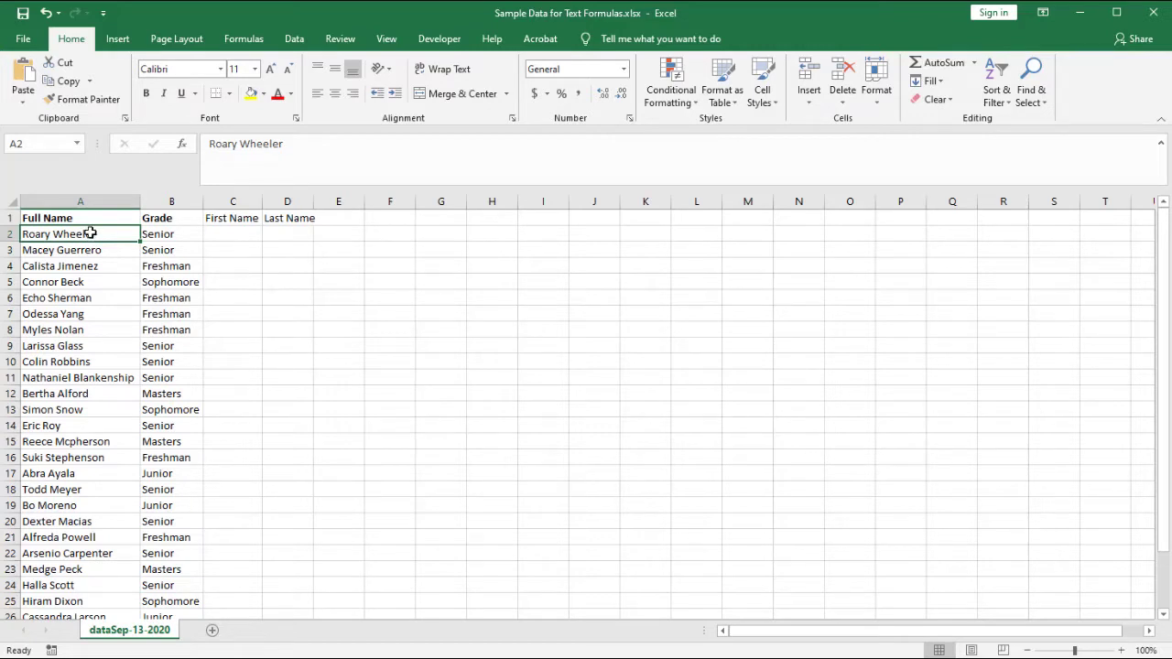
{"action": "left_click", "coordinate": [214, 232]}
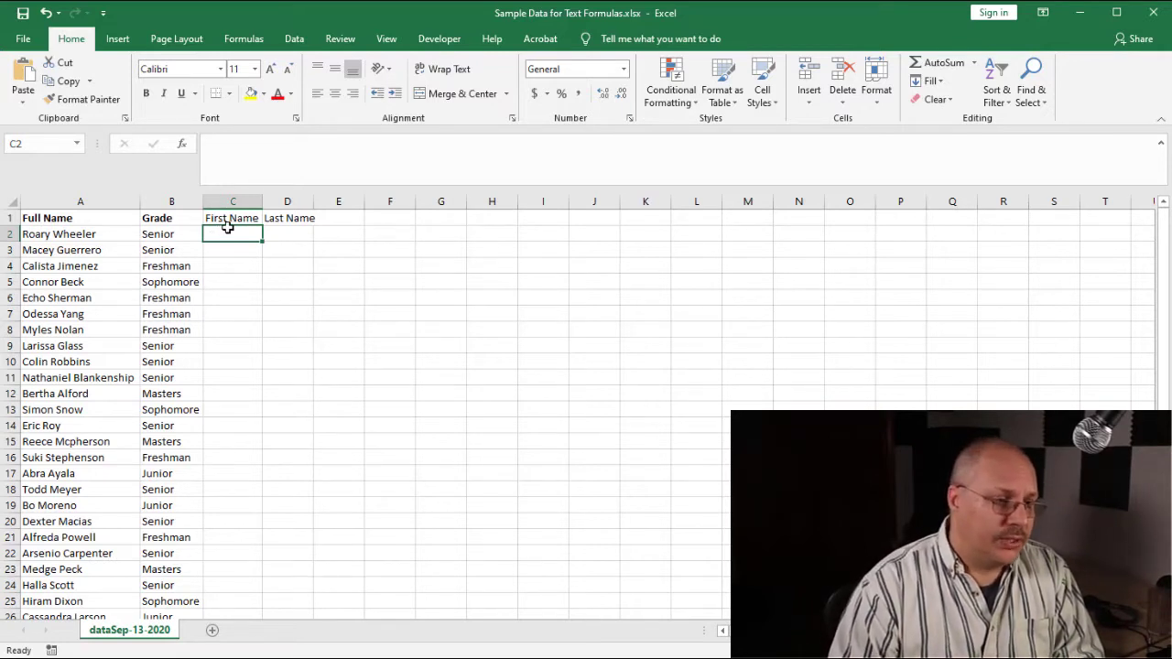
{"action": "left_click", "coordinate": [335, 222]}
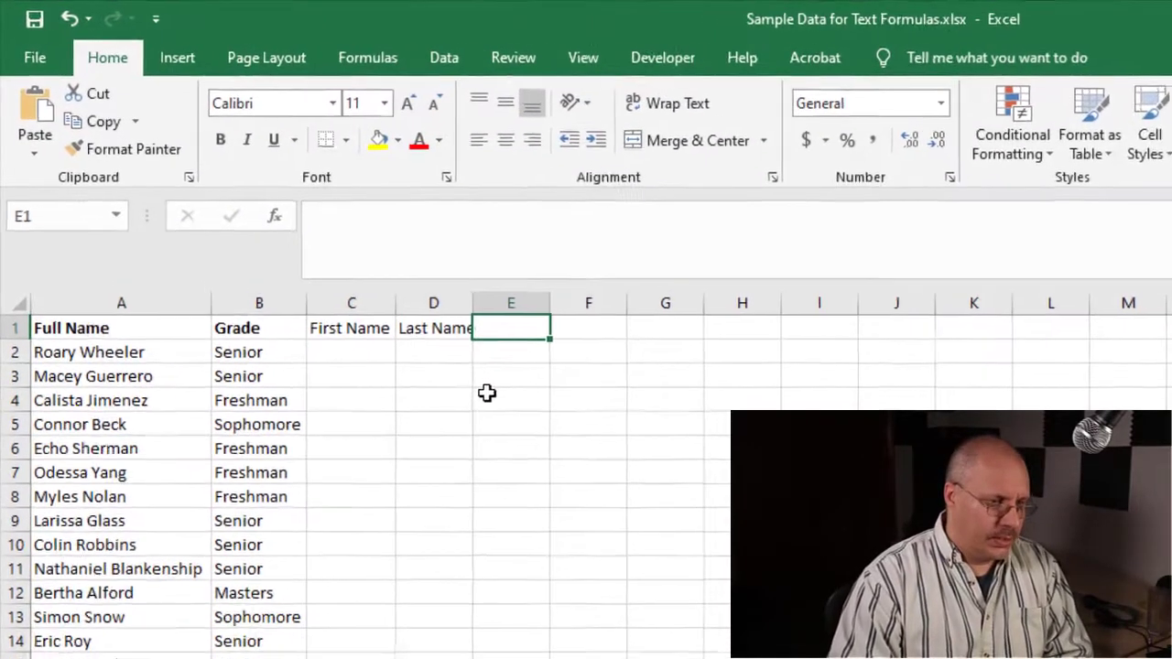
Enter the formula =SEARCH(" ",A2) in cell E2 to locate the space in the first full name.
{"action": "left_click", "coordinate": [499, 356]}
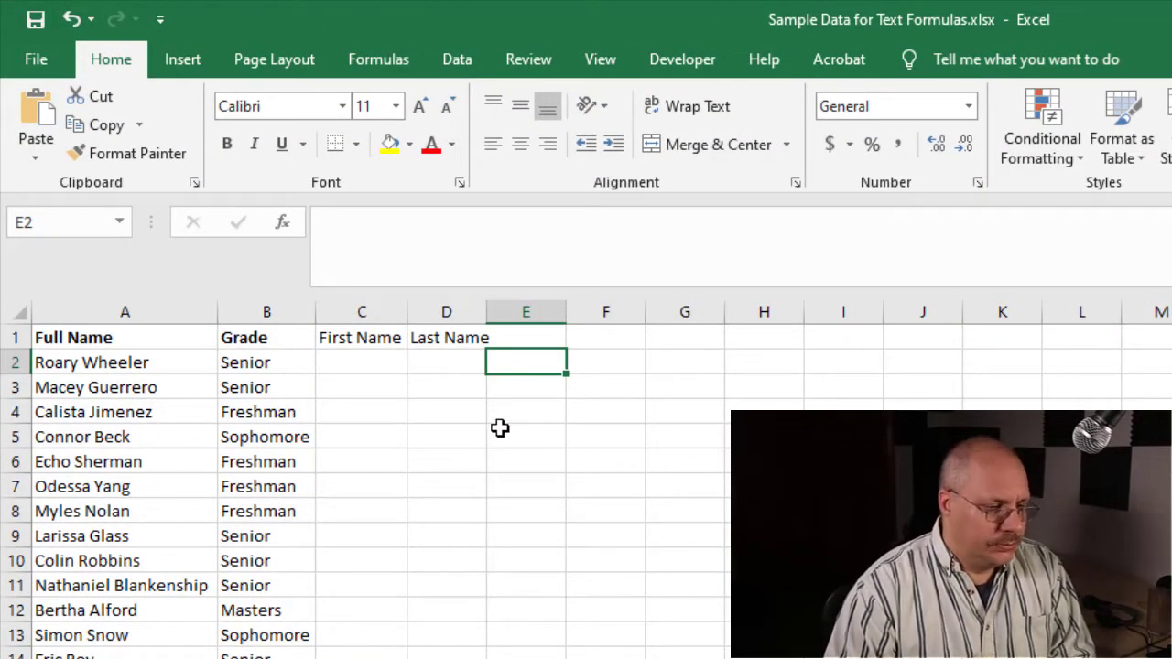
{"action": "type", "text": "="}
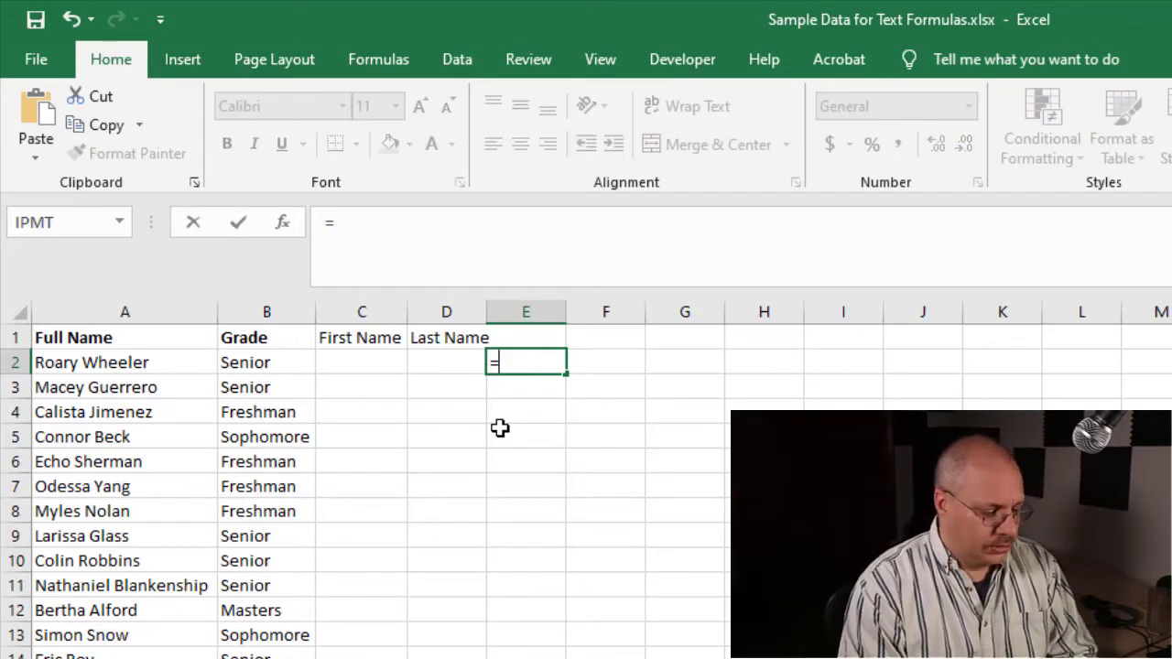
{"action": "type", "text": "Se"}
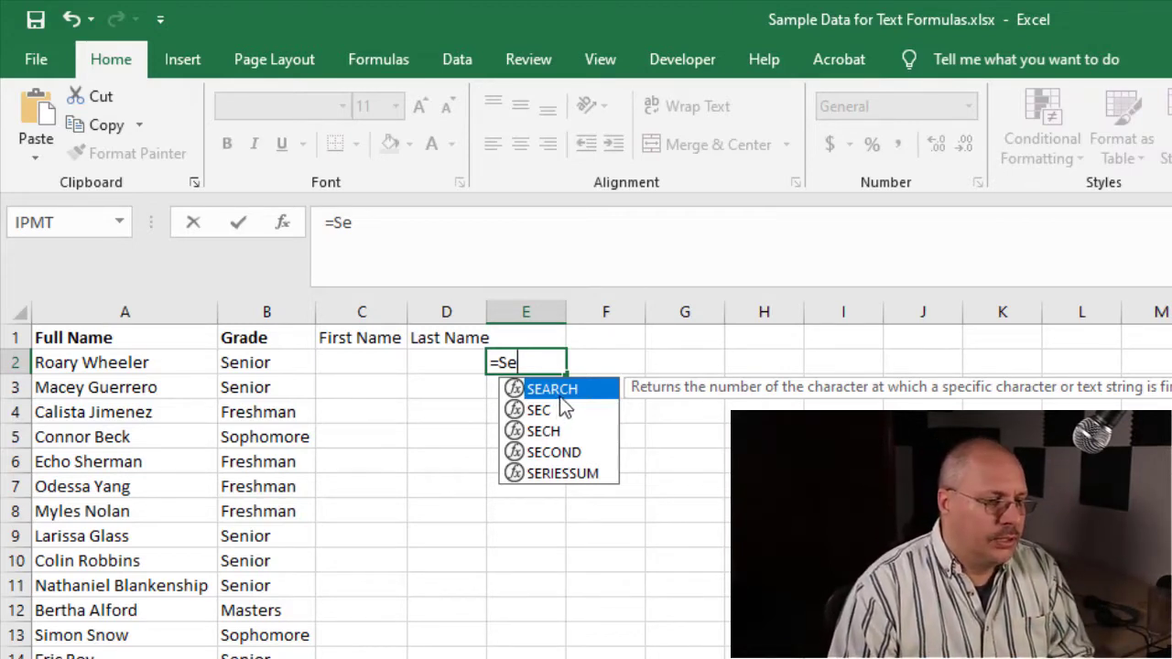
{"action": "key", "text": "Tab"}
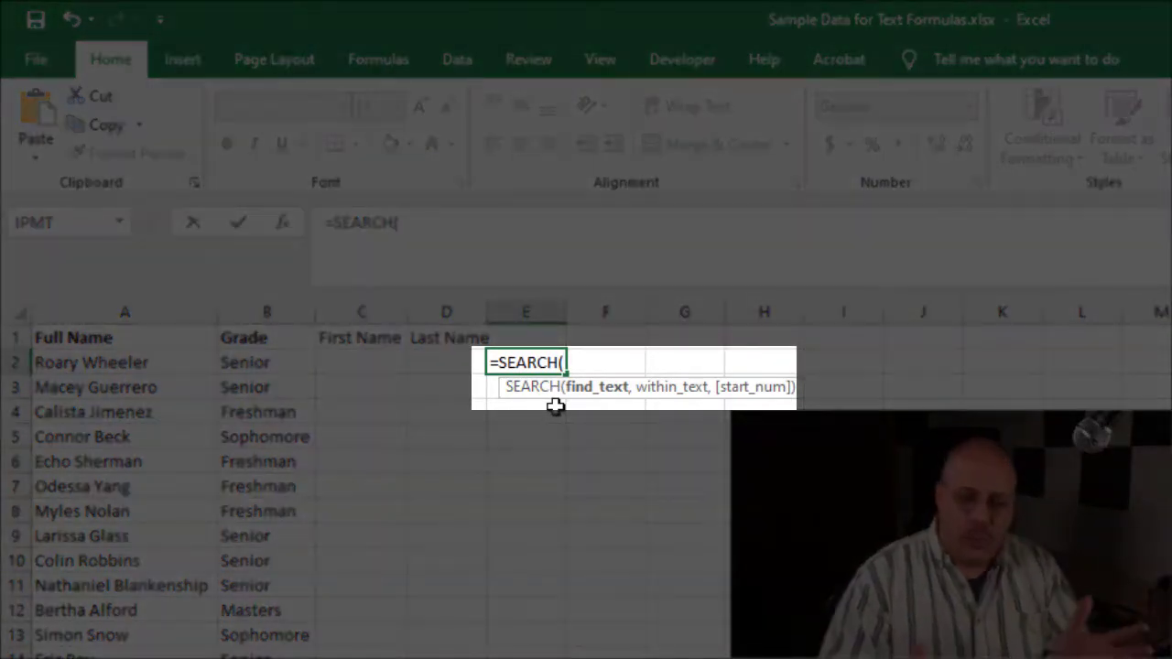
{"action": "type", "text": "\""}
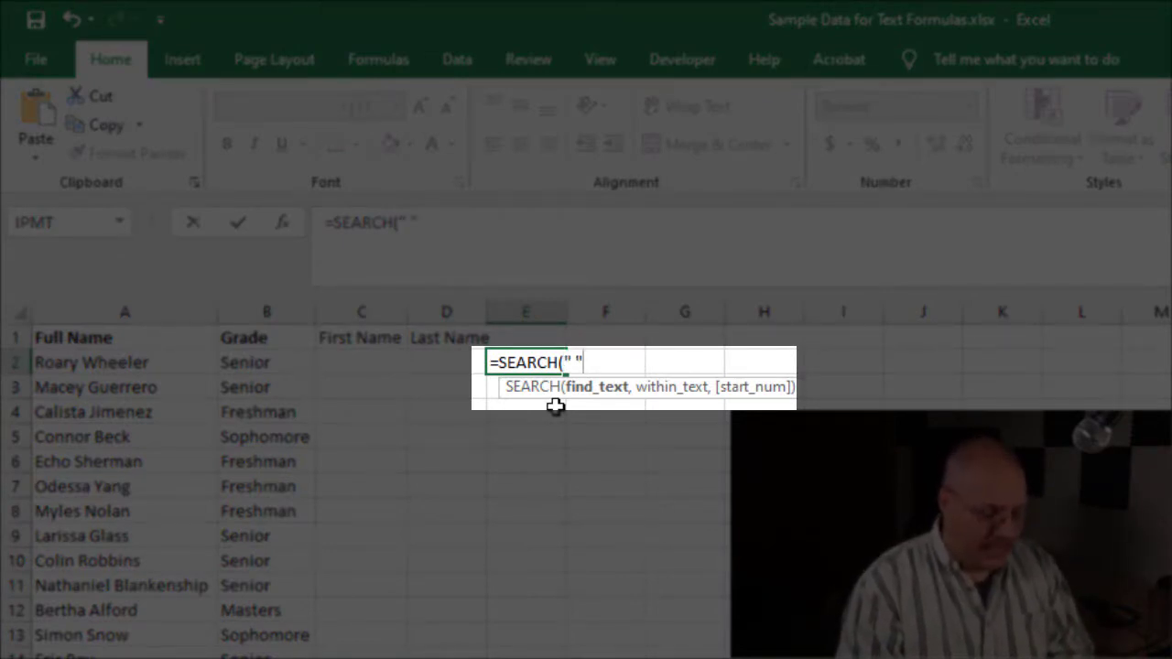
{"action": "type", "text": " \","}
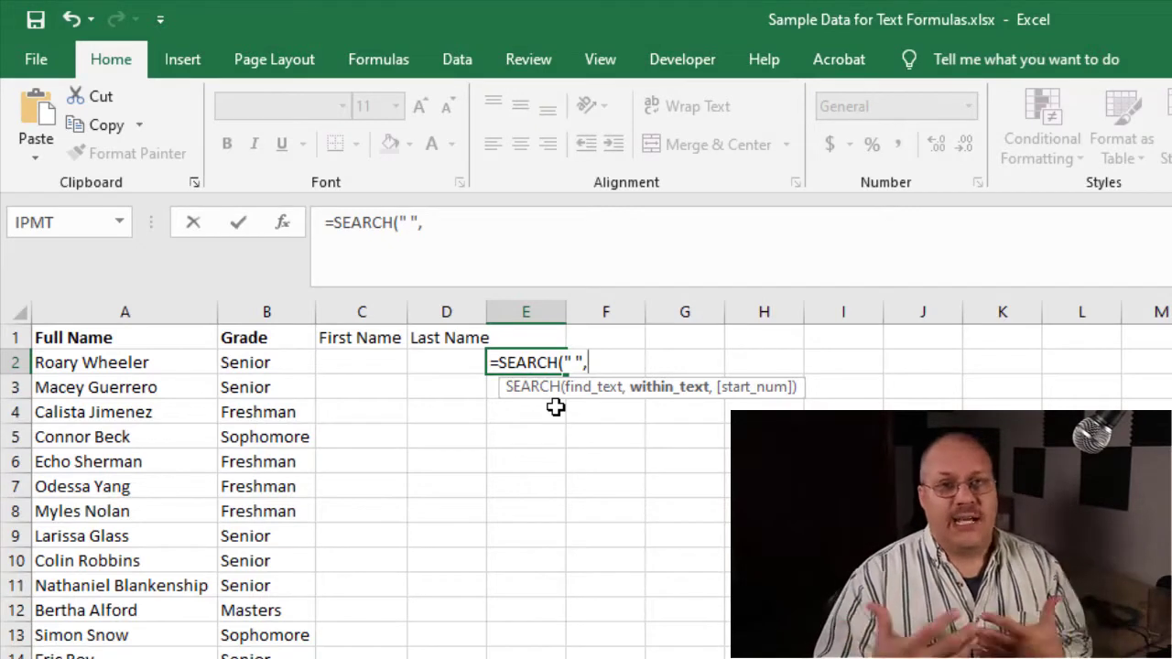
{"action": "left_click", "coordinate": [137, 363]}
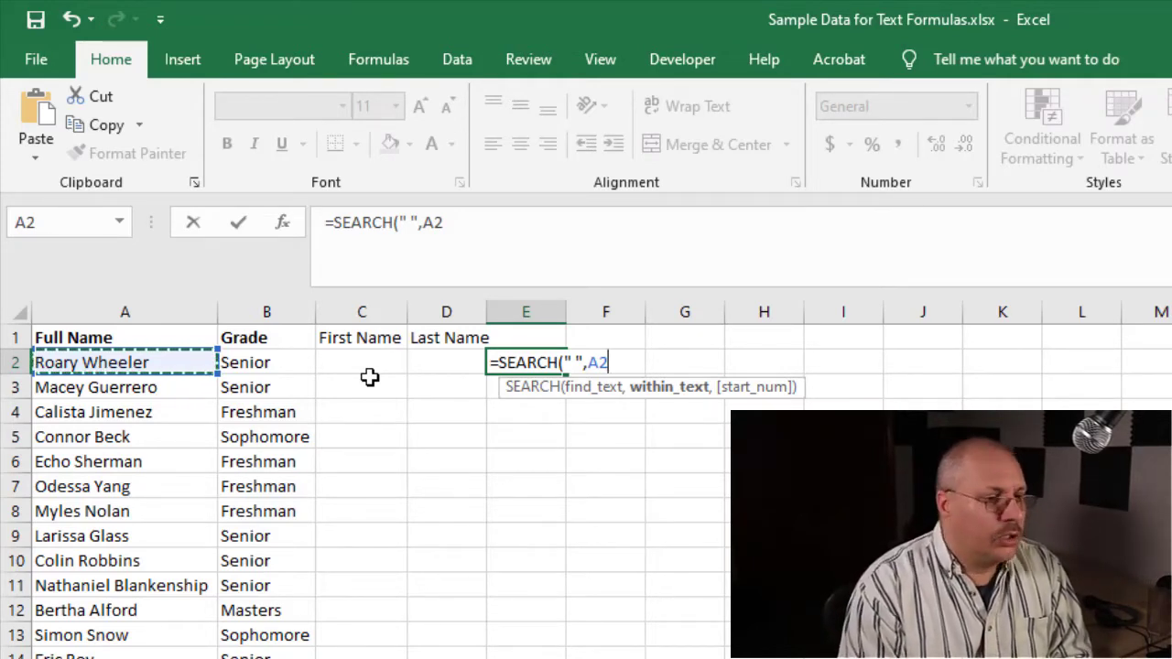
{"action": "type", "text": ")"}
{"action": "key", "text": "ctrl+Return"}
{"action": "key", "text": "Return"}
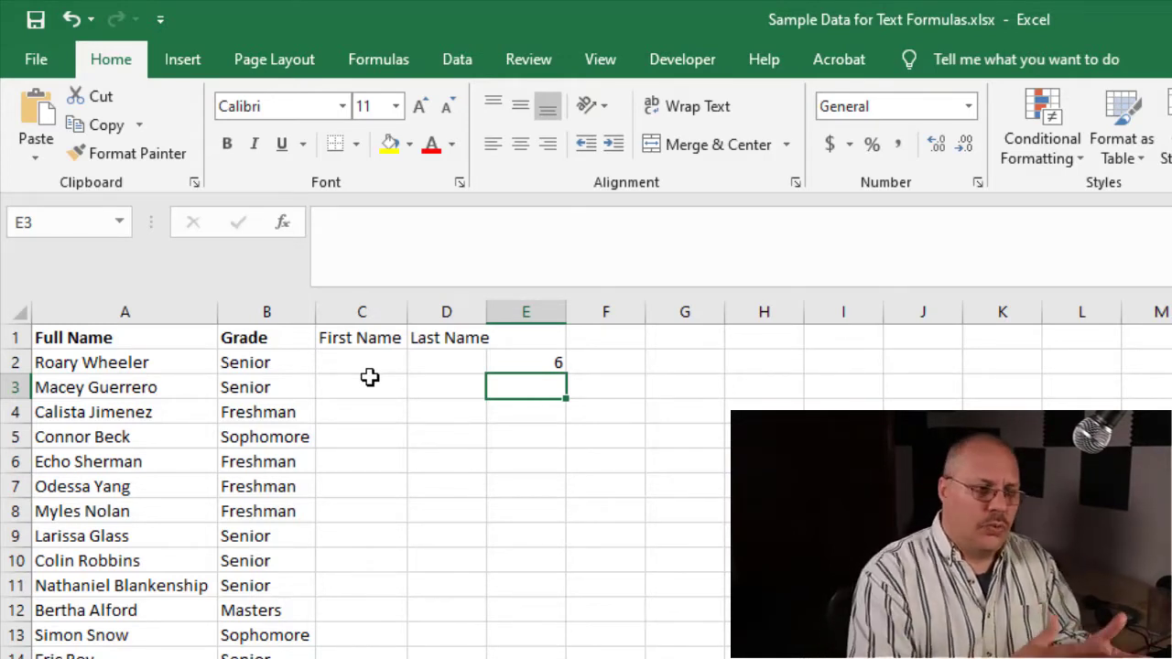
Enter the formula =LEFT(A2,E2) in cell C2 to extract the first name.
{"action": "left_click", "coordinate": [358, 364]}
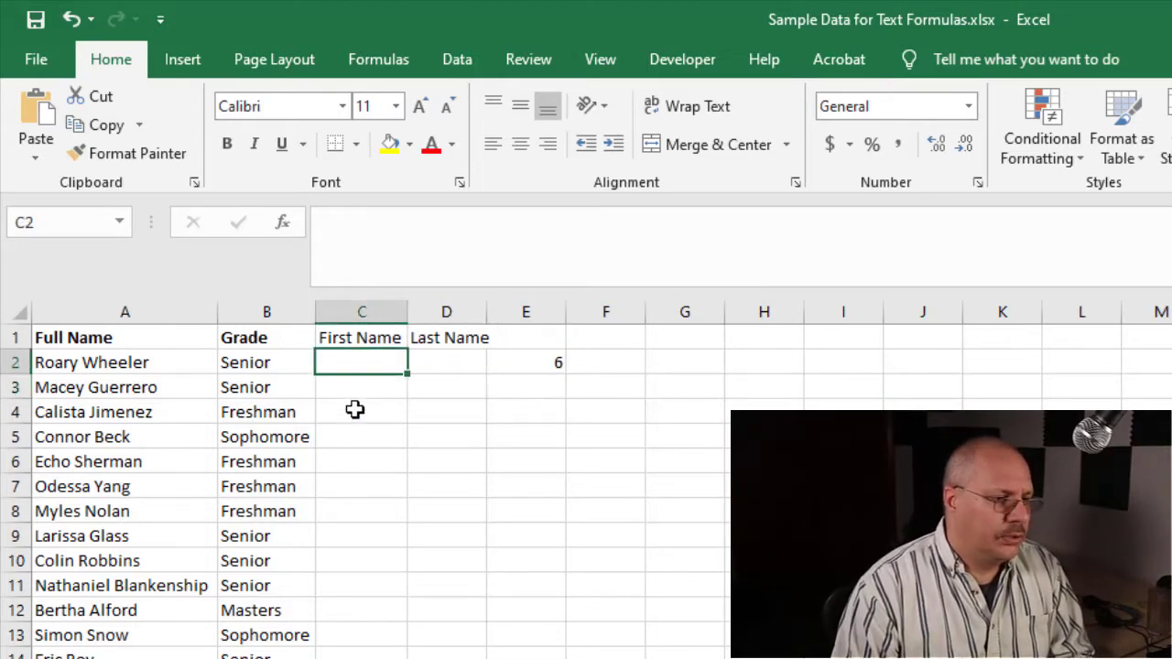
{"action": "type", "text": "="}
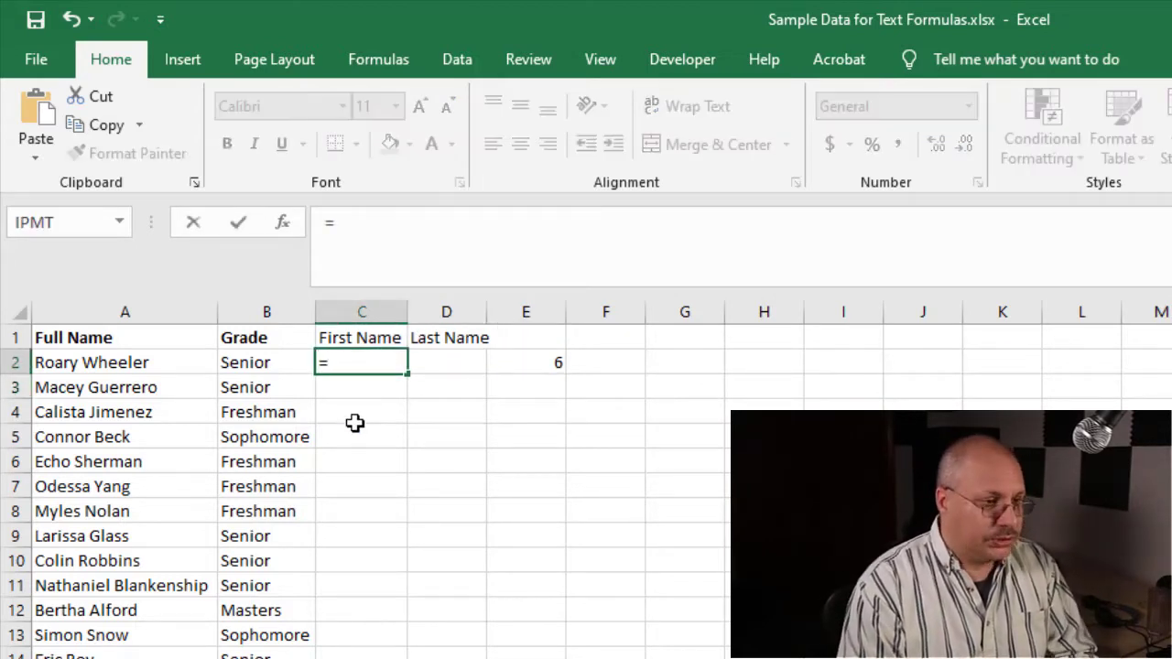
{"action": "type", "text": "Le"}
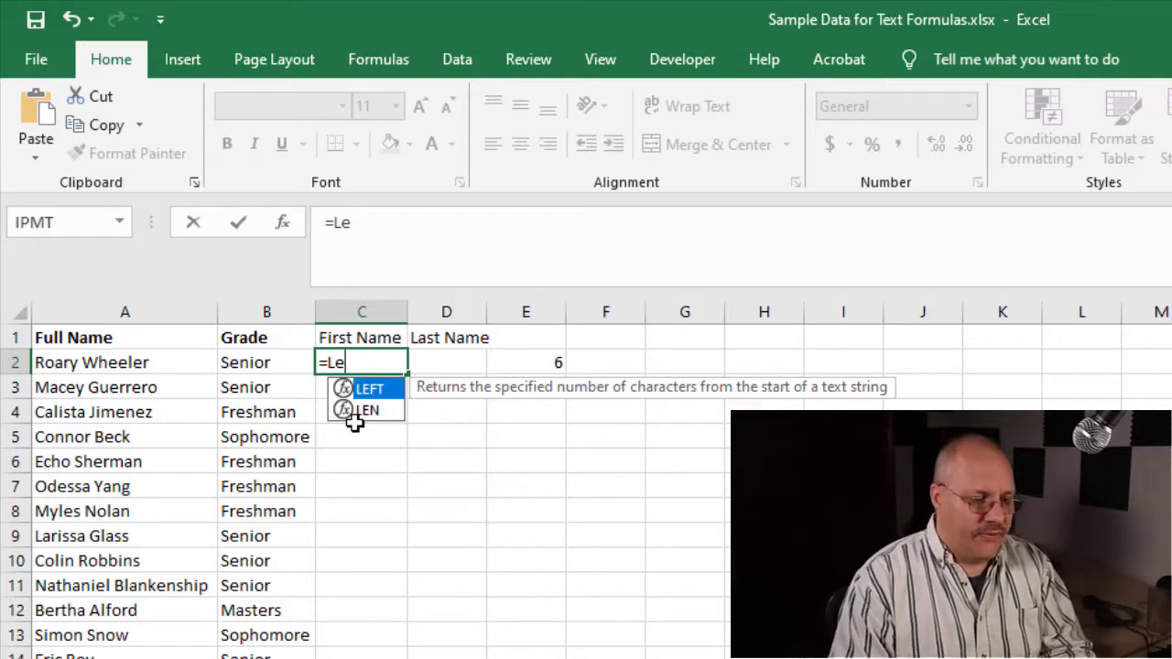
{"action": "key", "text": "Tab"}
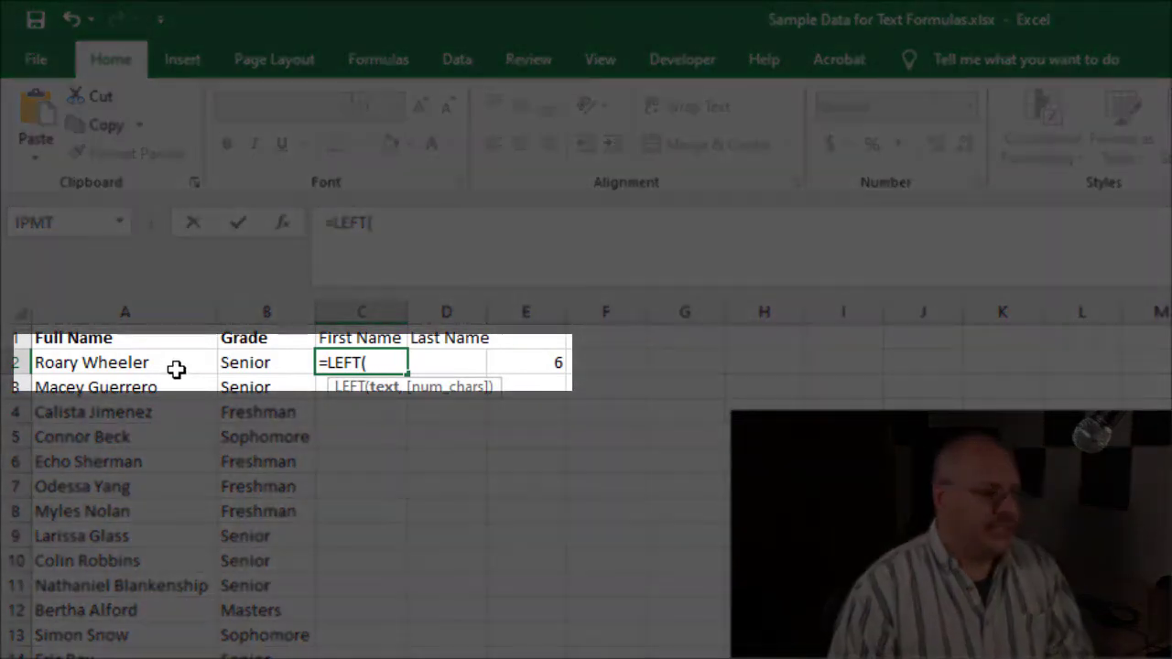
{"action": "left_click", "coordinate": [167, 364]}
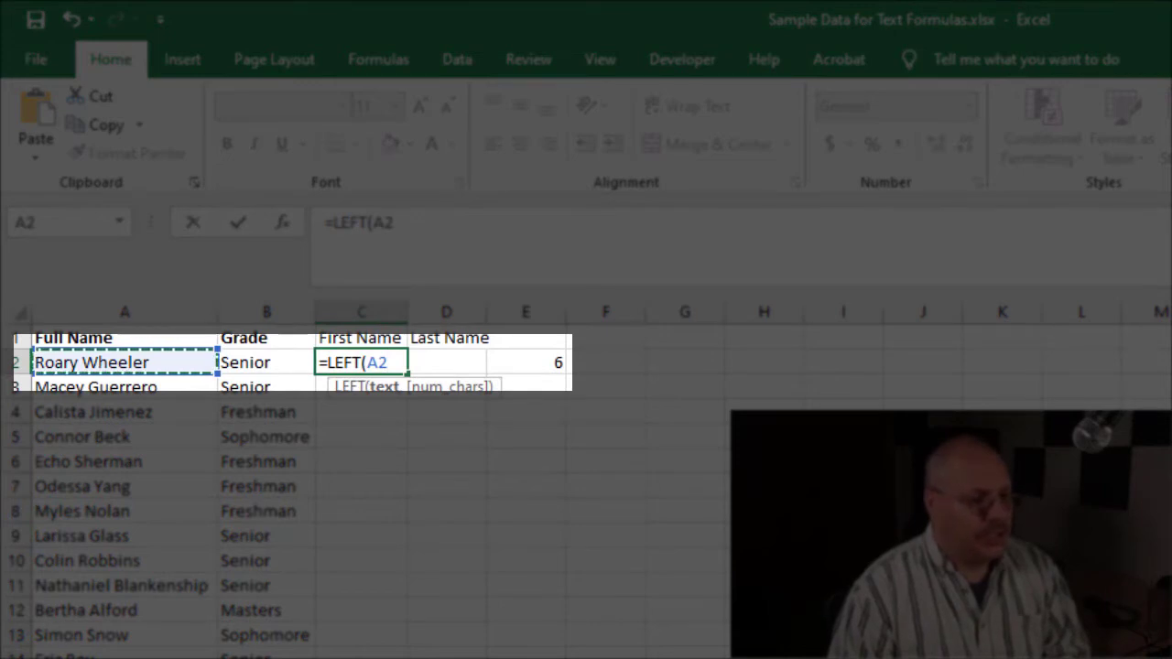
{"action": "type", "text": ","}
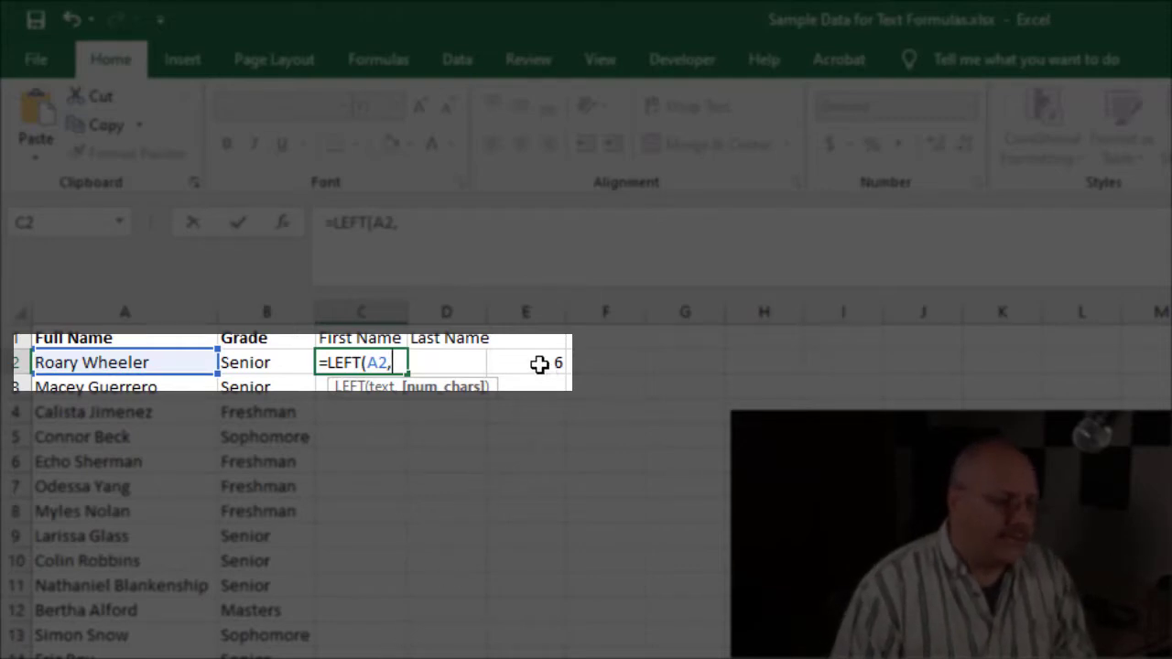
{"action": "left_click", "coordinate": [539, 365]}
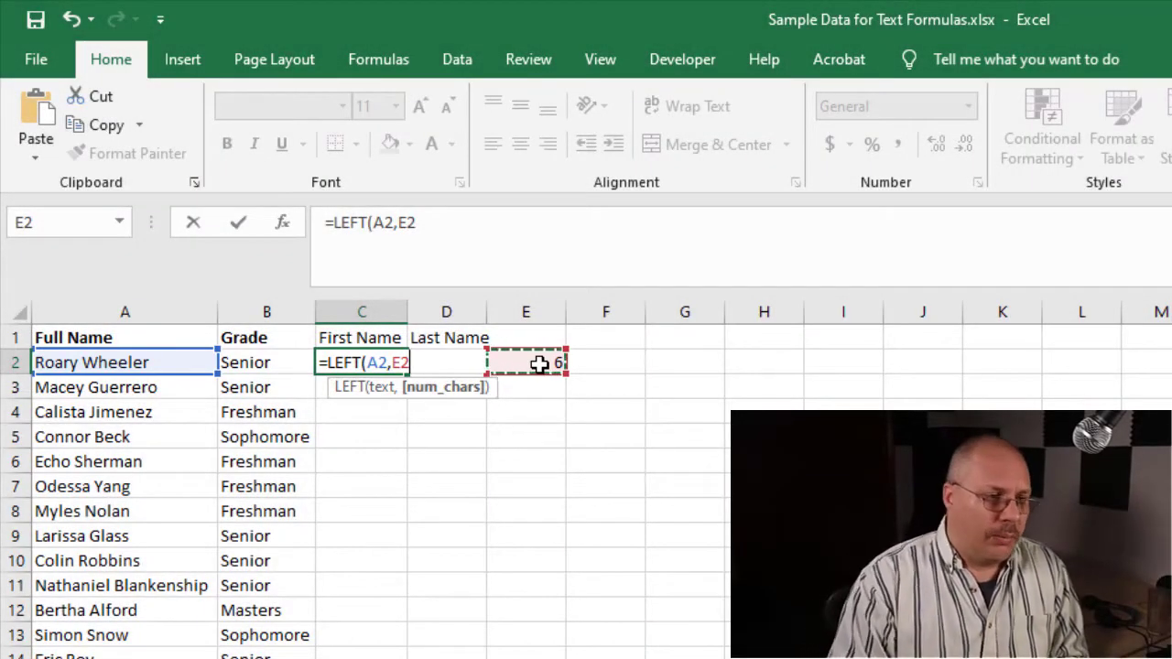
{"action": "type", "text": ")"}
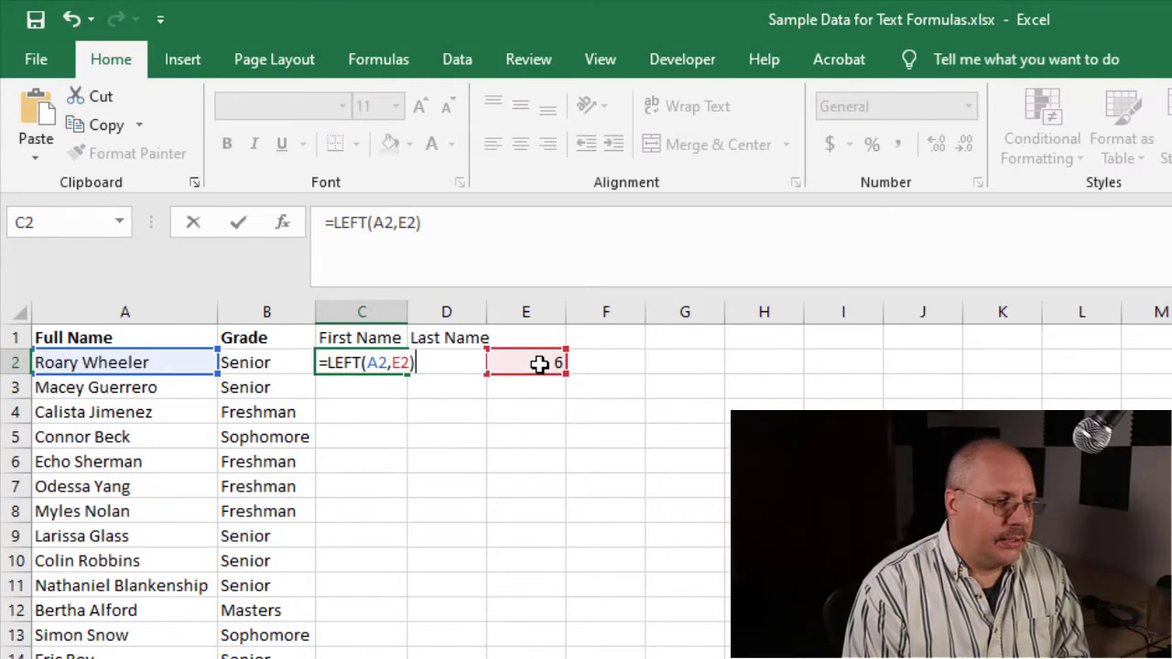
{"action": "key", "text": "Return"}
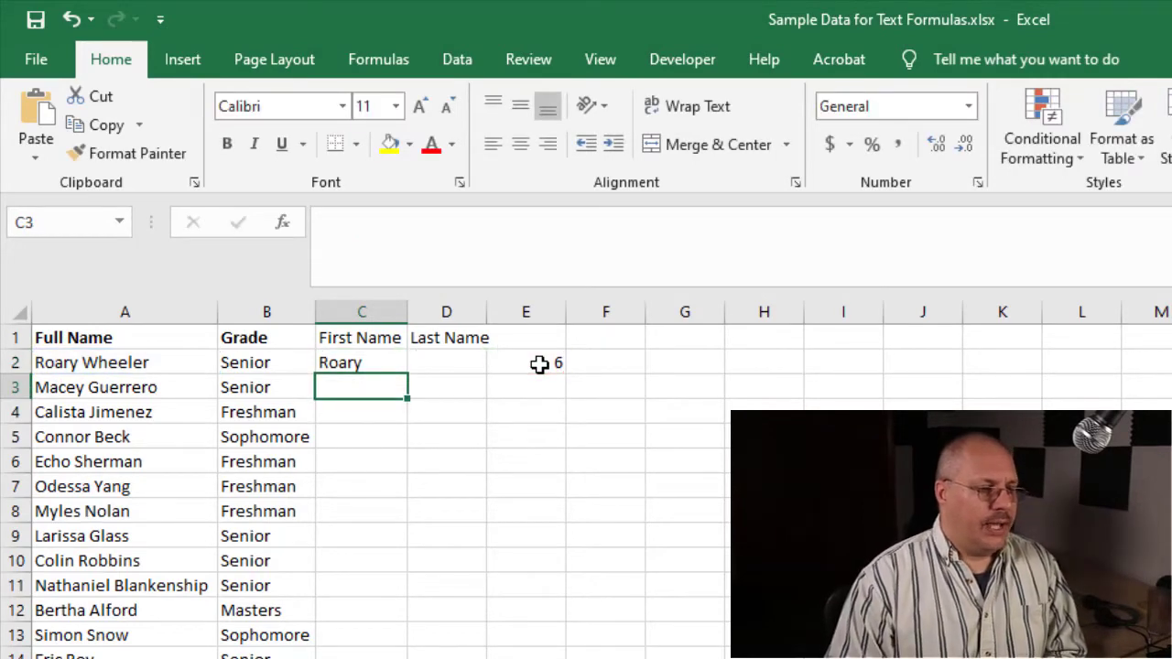
Review the cell references used by the formula in C2 and leave it unedited.
{"action": "left_click", "coordinate": [385, 358]}
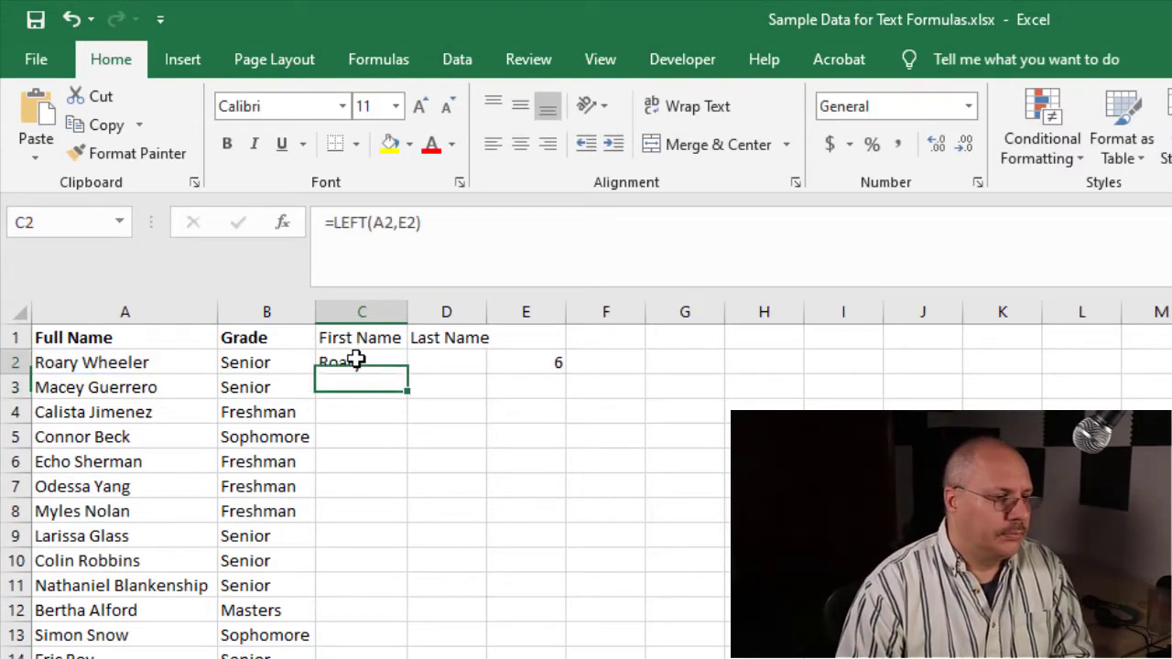
{"action": "double_click", "coordinate": [378, 362]}
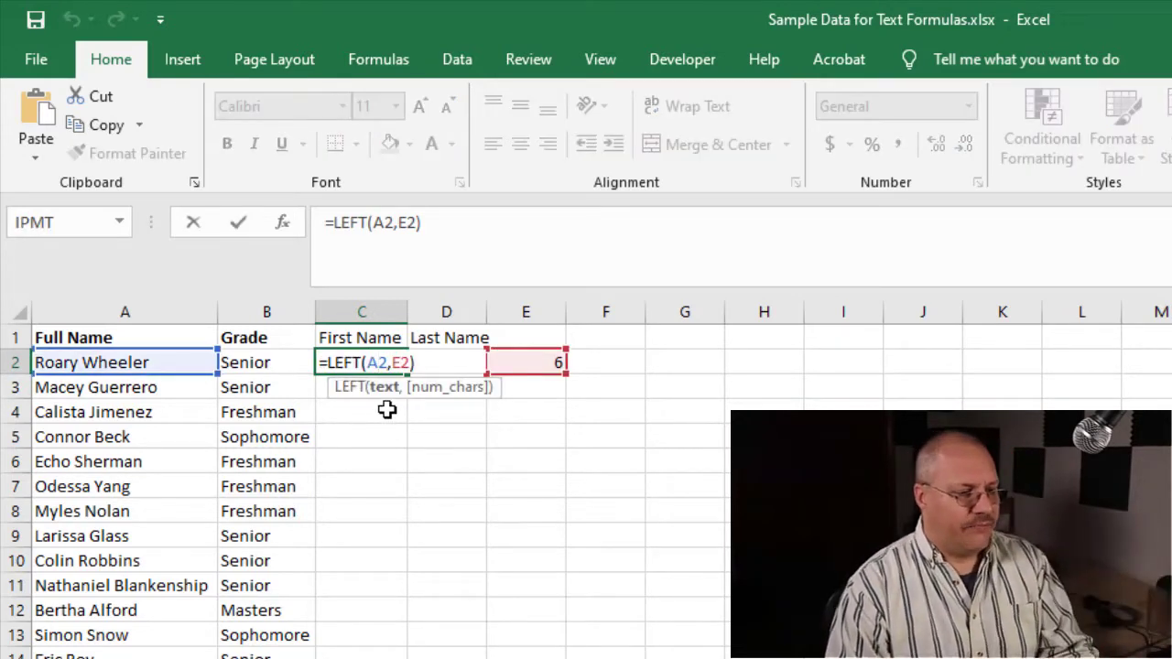
{"action": "key", "text": "Escape"}
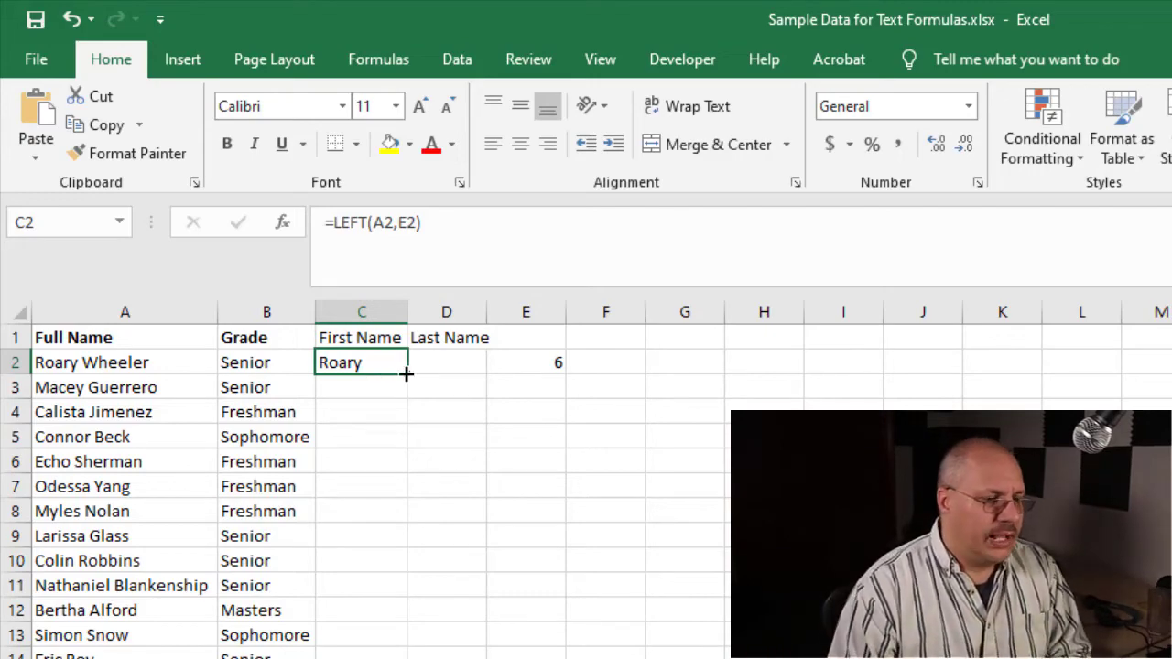
Try filling the C2 formula down to C13 and check several of the copied cells.
{"action": "left_click_drag", "start_coordinate": [407, 374], "coordinate": [406, 641]}
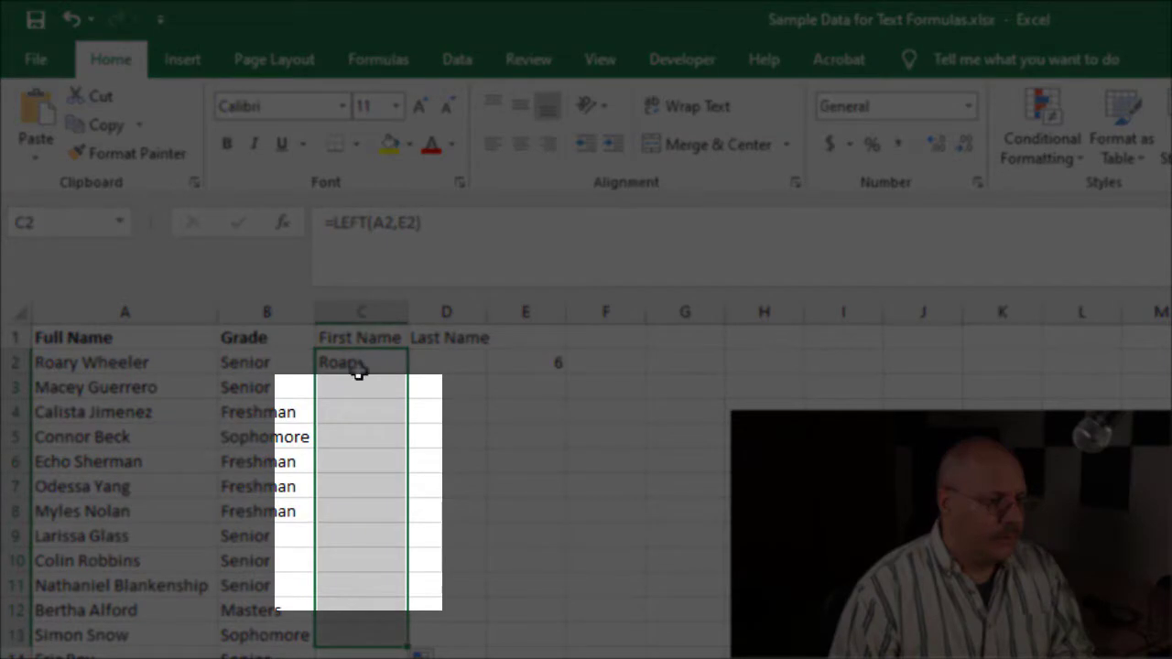
{"action": "left_click", "coordinate": [358, 366]}
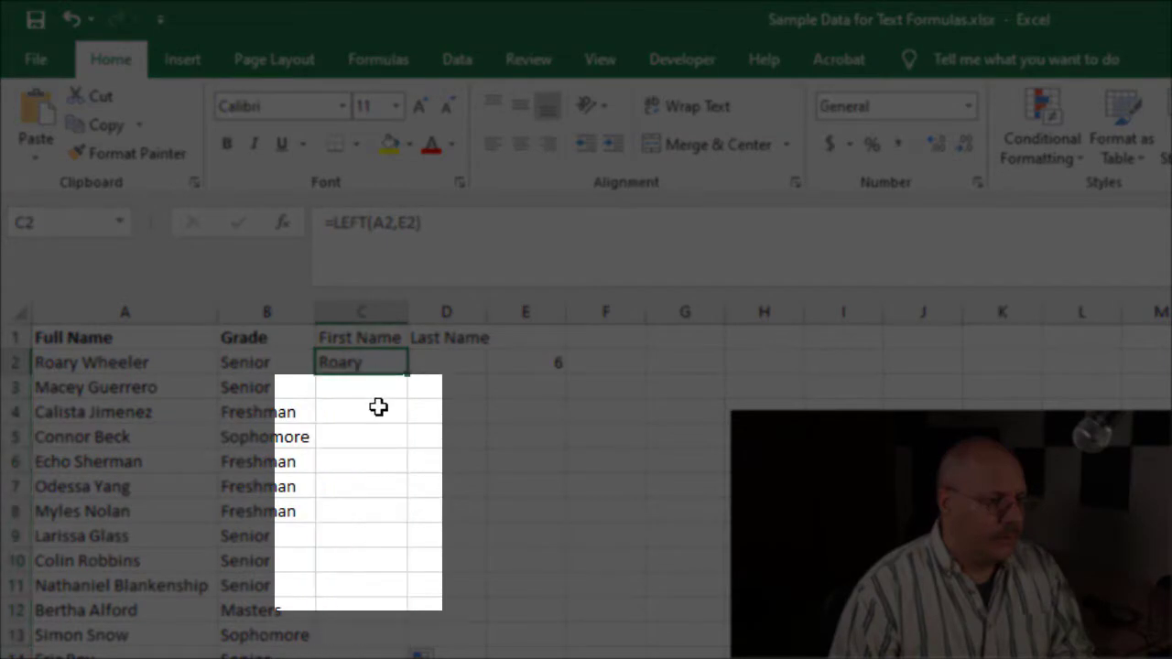
{"action": "left_click", "coordinate": [376, 438]}
{"action": "left_click", "coordinate": [364, 511]}
{"action": "left_click", "coordinate": [362, 561]}
{"action": "left_click", "coordinate": [357, 585]}
{"action": "left_click", "coordinate": [353, 609]}
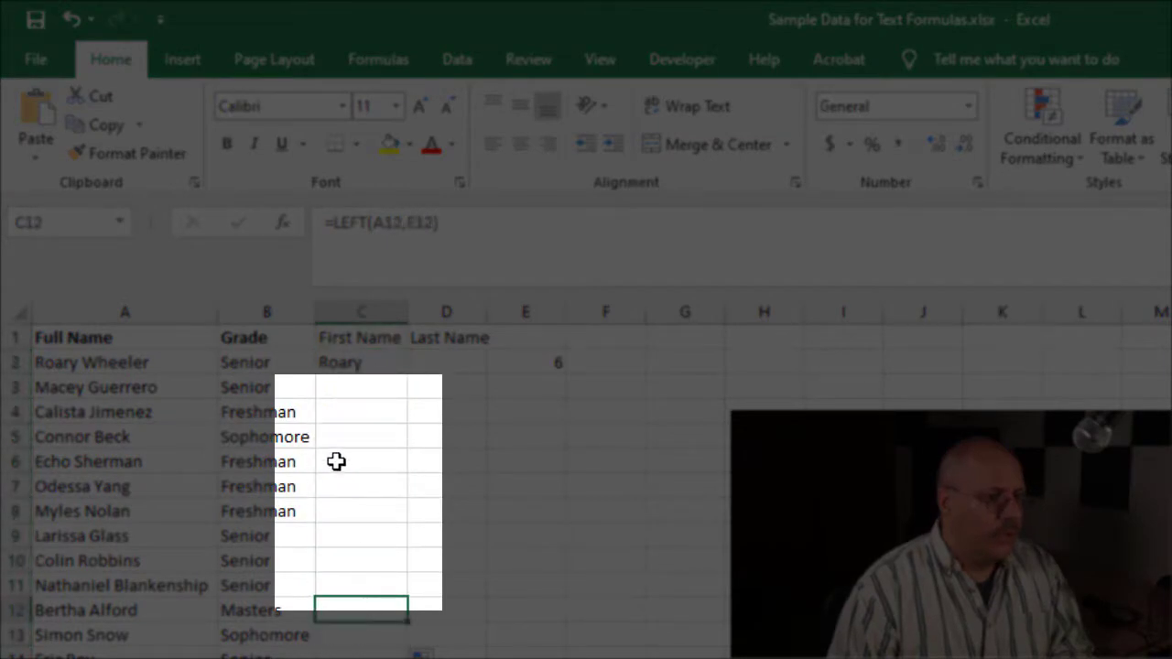
{"action": "left_click", "coordinate": [339, 462]}
Clear the copied formulas from C3 downward in the First Name column.
{"action": "left_click", "coordinate": [370, 389]}
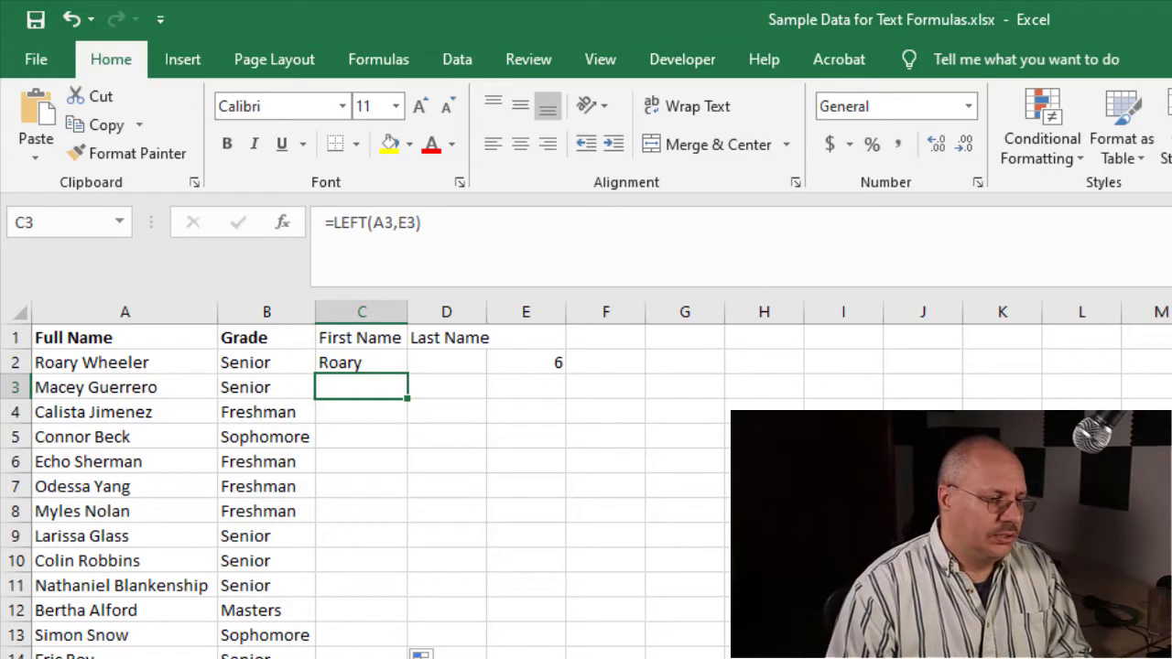
{"action": "key", "text": "ctrl+shift+Down"}
{"action": "key", "text": "Delete"}
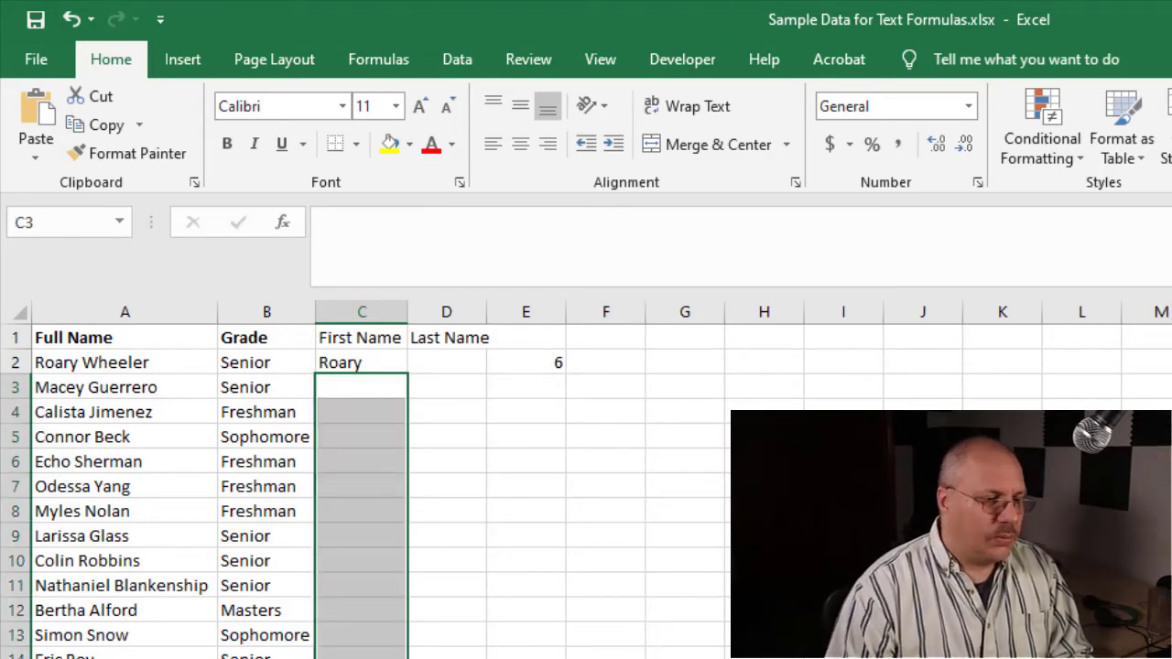
Enter the formula =LEFT(A3,SEARCH(" ", A3)) in cell C3 and fill it down the rest of the First Name column.
{"action": "left_click", "coordinate": [367, 366]}
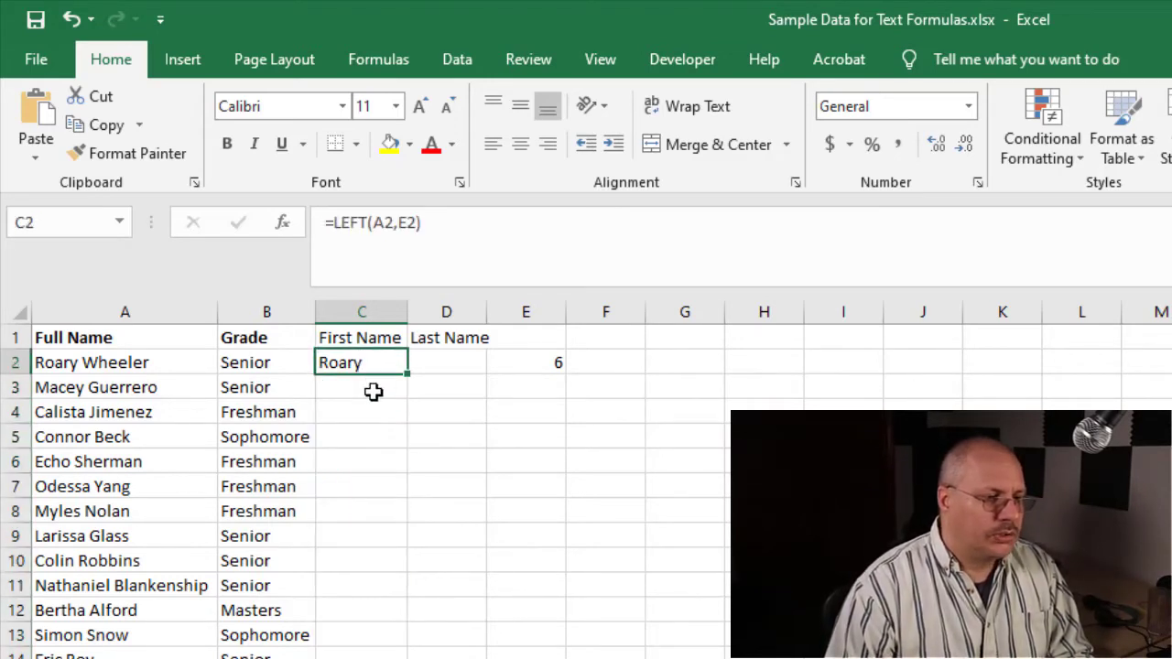
{"action": "left_click", "coordinate": [374, 392]}
{"action": "type", "text": "="}
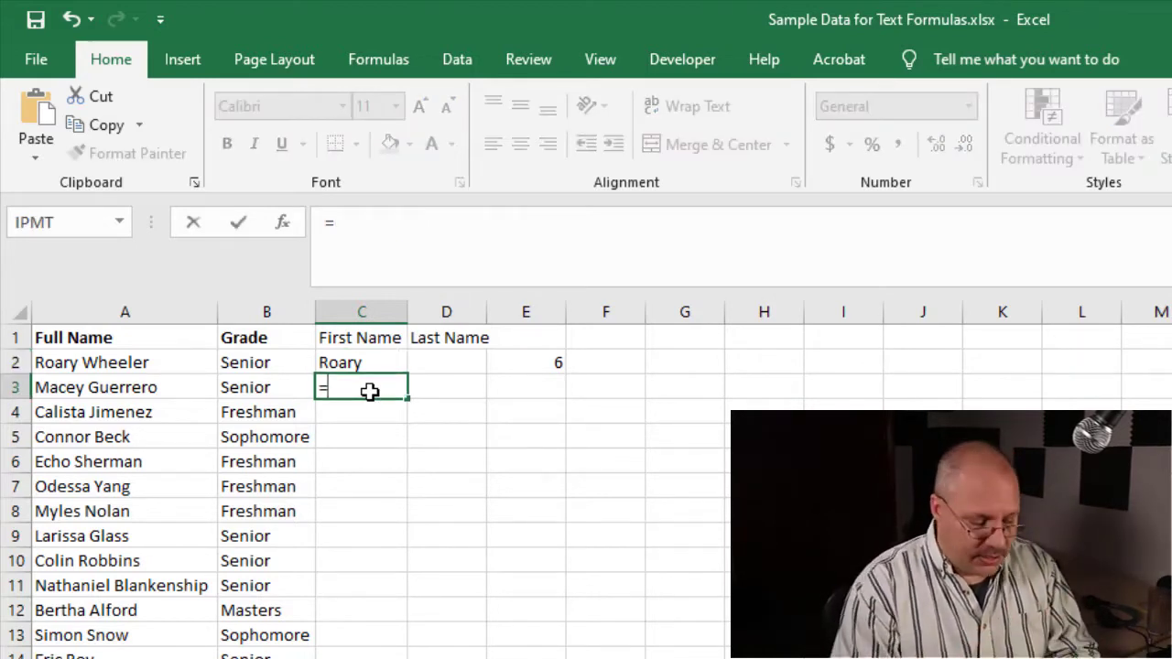
{"action": "type", "text": "LEFT("}
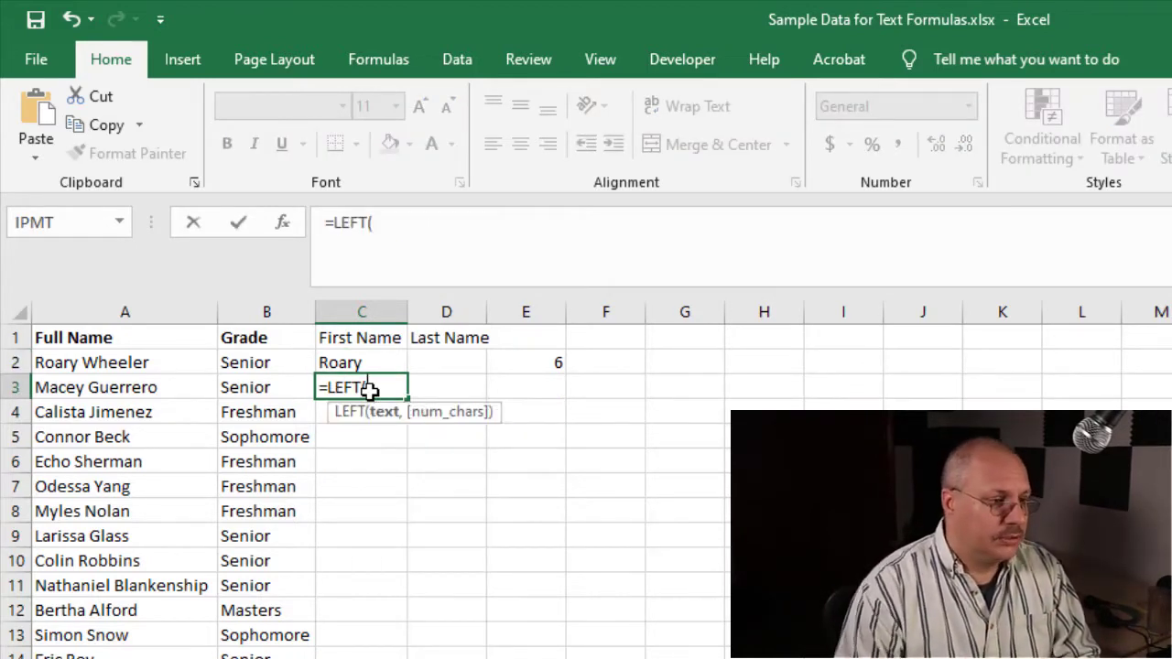
{"action": "left_click", "coordinate": [201, 387]}
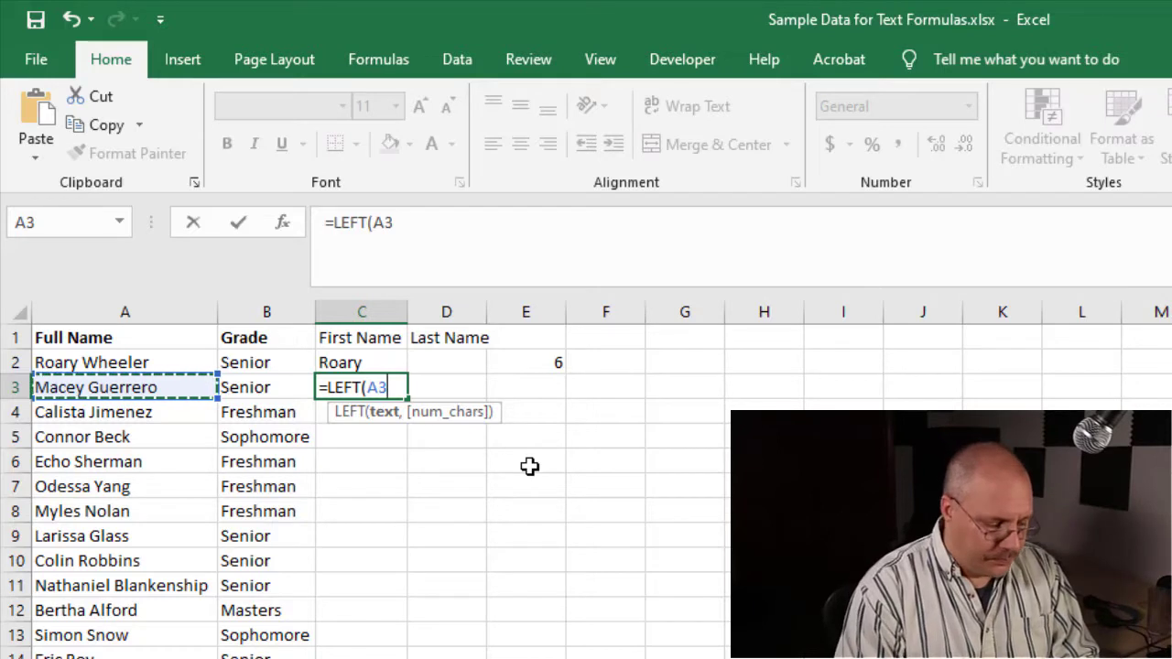
{"action": "type", "text": ",Se"}
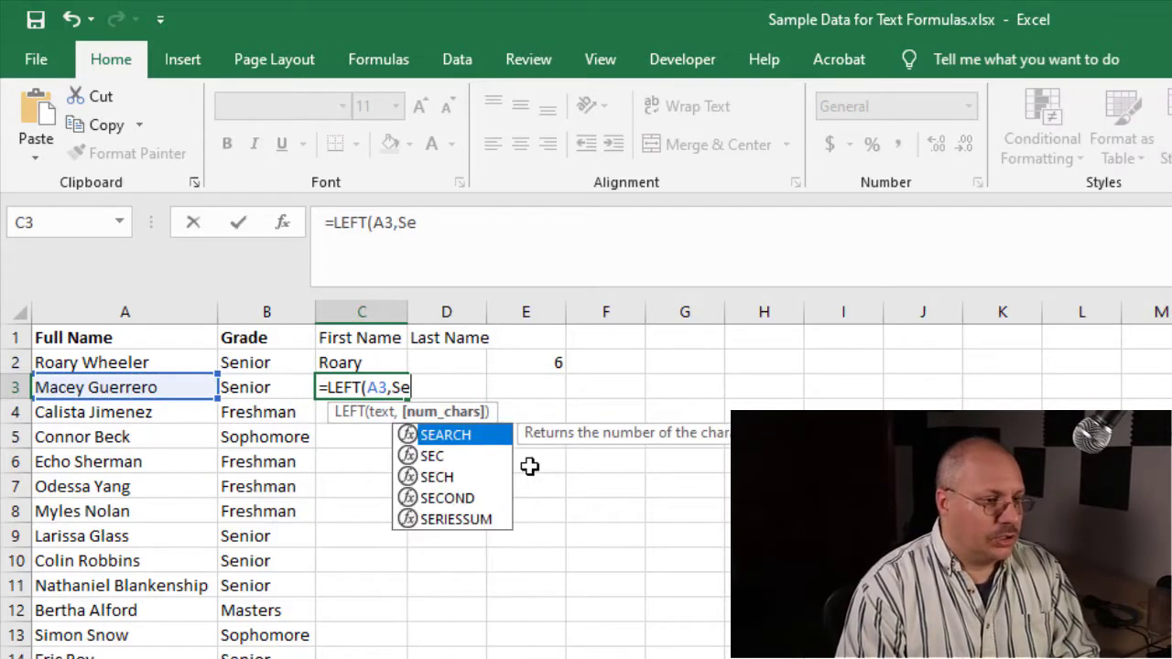
{"action": "key", "text": "Tab"}
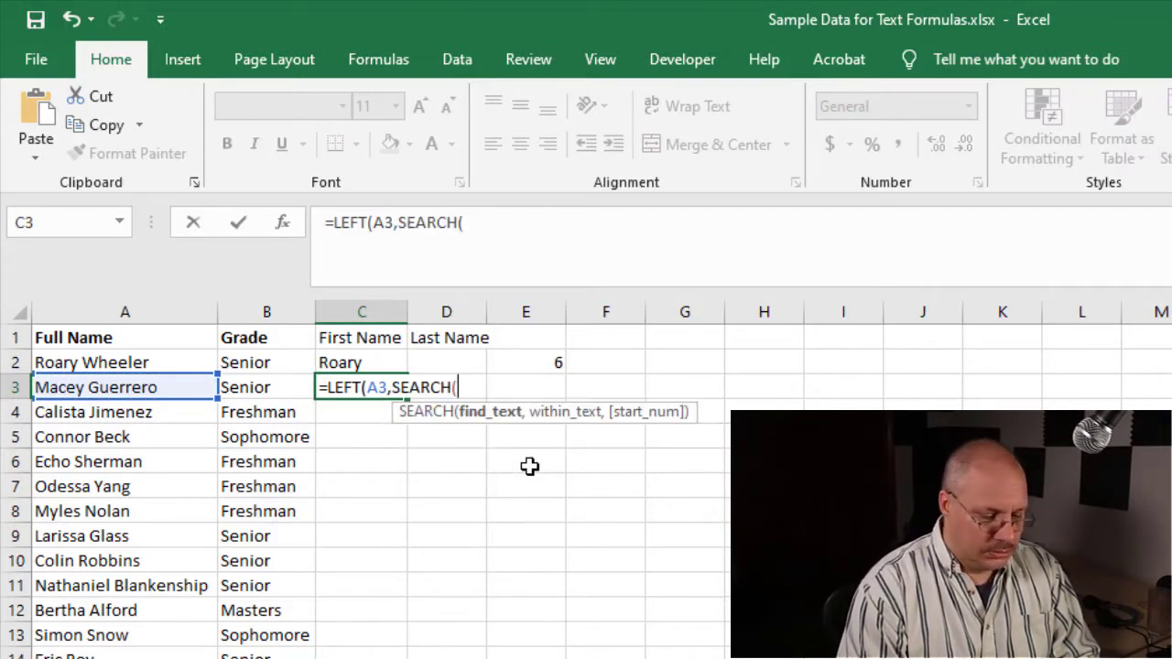
{"action": "type", "text": "\" \""}
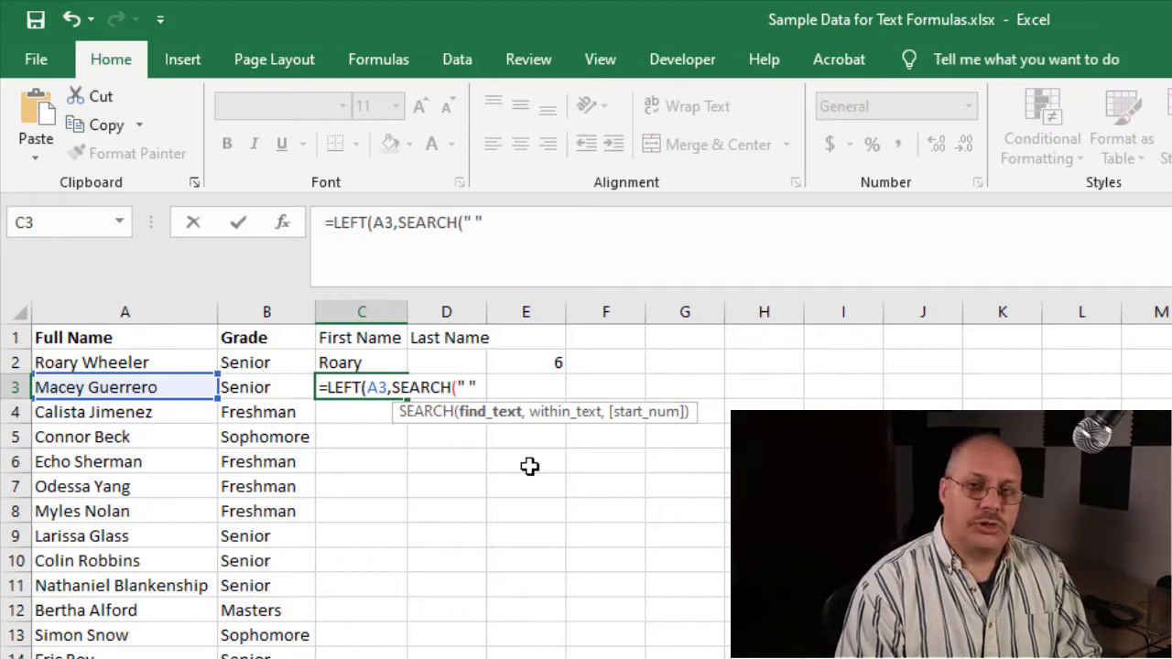
{"action": "type", "text": ","}
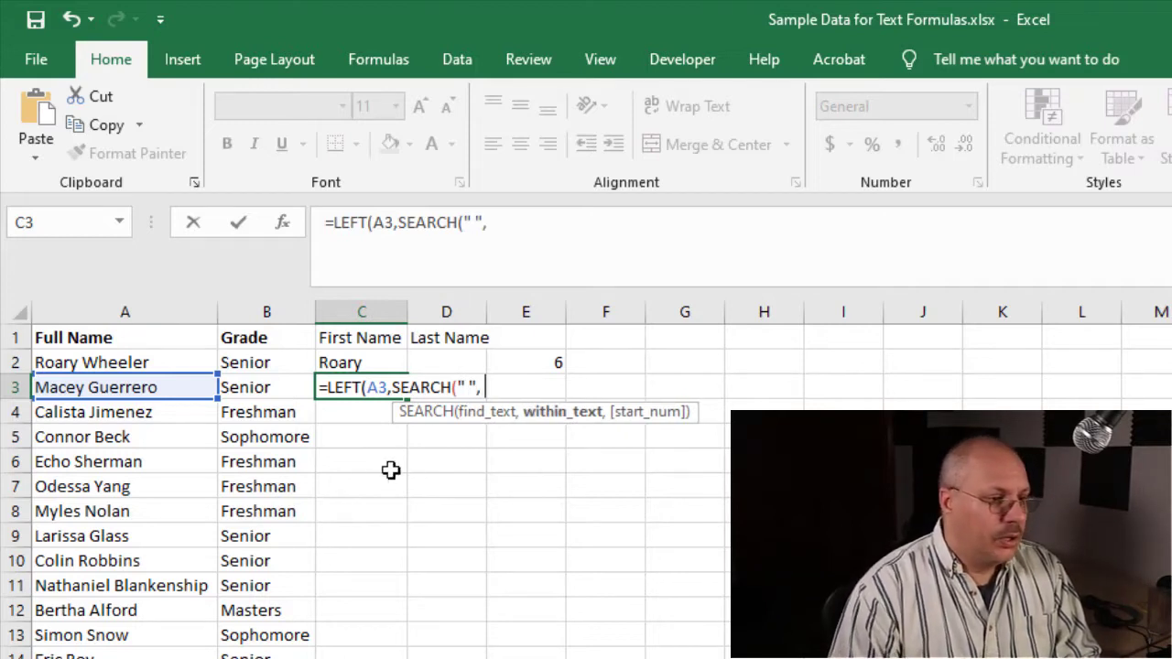
{"action": "left_click", "coordinate": [205, 388]}
{"action": "type", "text": ")"}
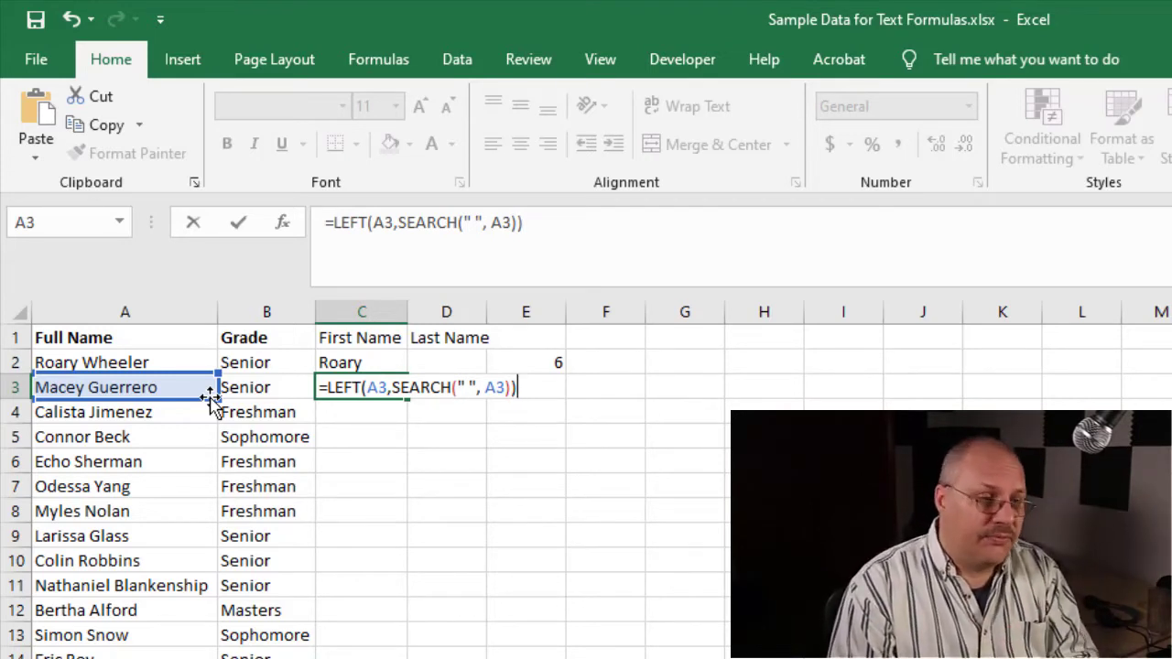
{"action": "key", "text": "Return"}
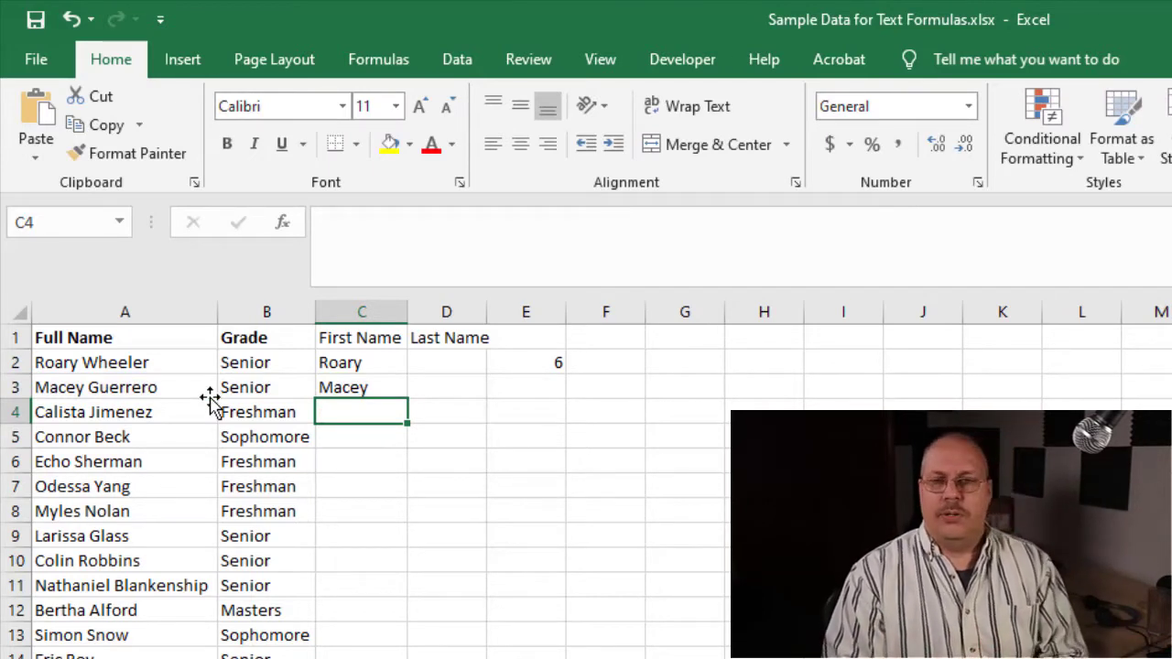
{"action": "left_click", "coordinate": [364, 388]}
{"action": "double_click", "coordinate": [409, 396]}
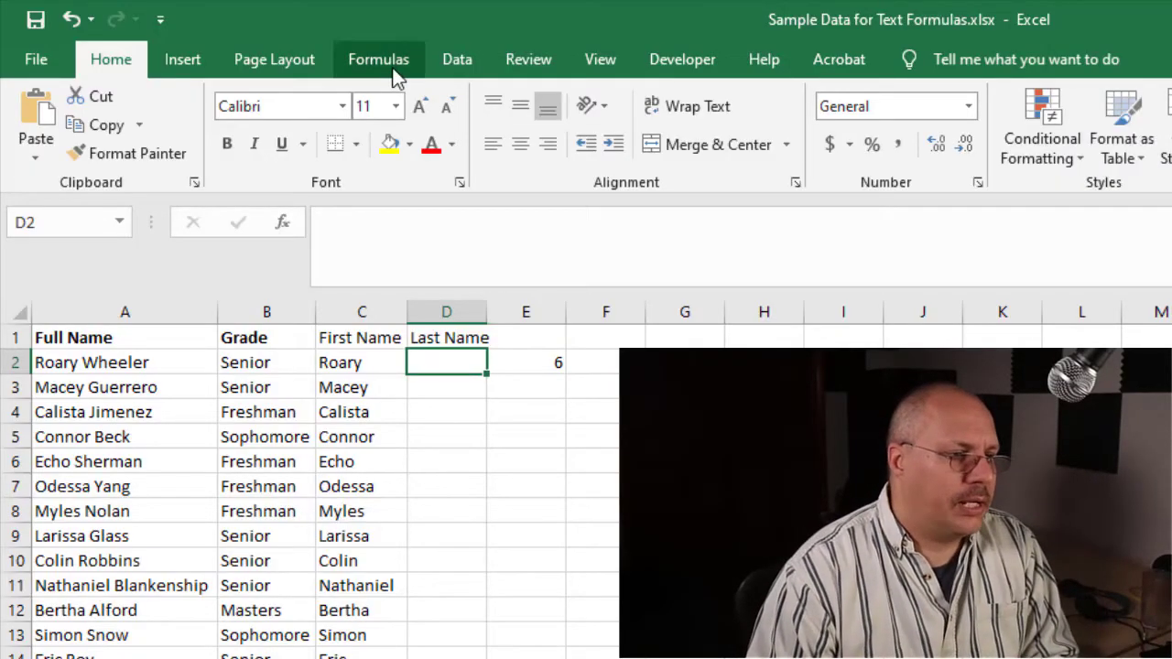
Insert the RIGHT text function in cell D2 with A2 as its Text argument.
{"action": "left_click", "coordinate": [396, 77]}
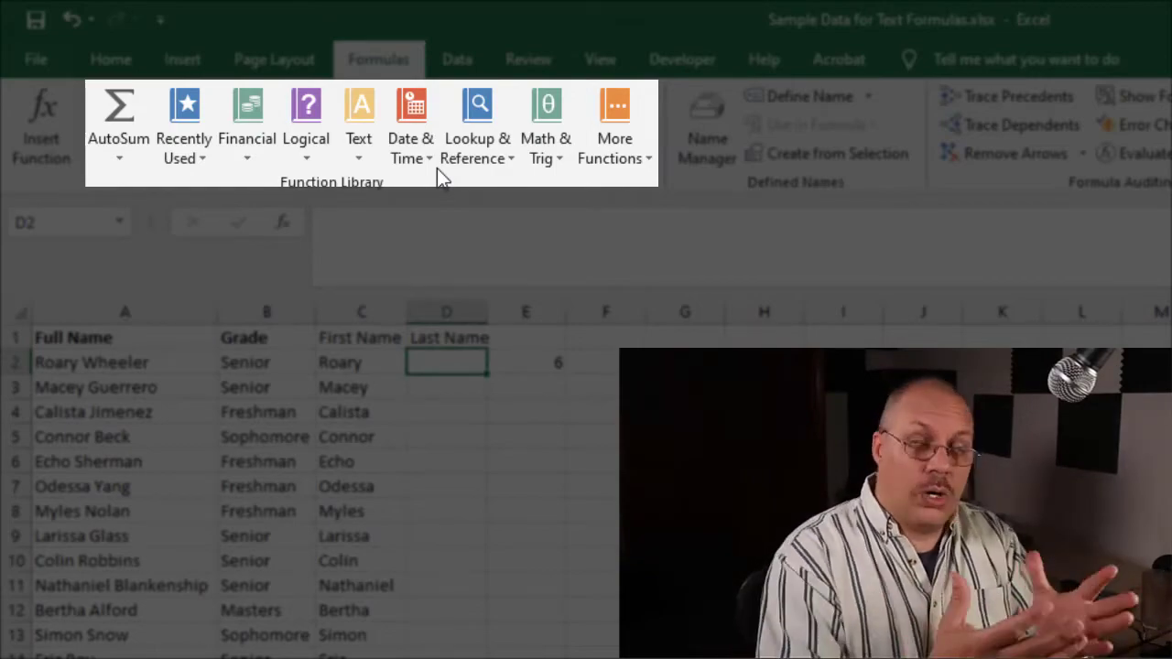
{"action": "left_click", "coordinate": [359, 160]}
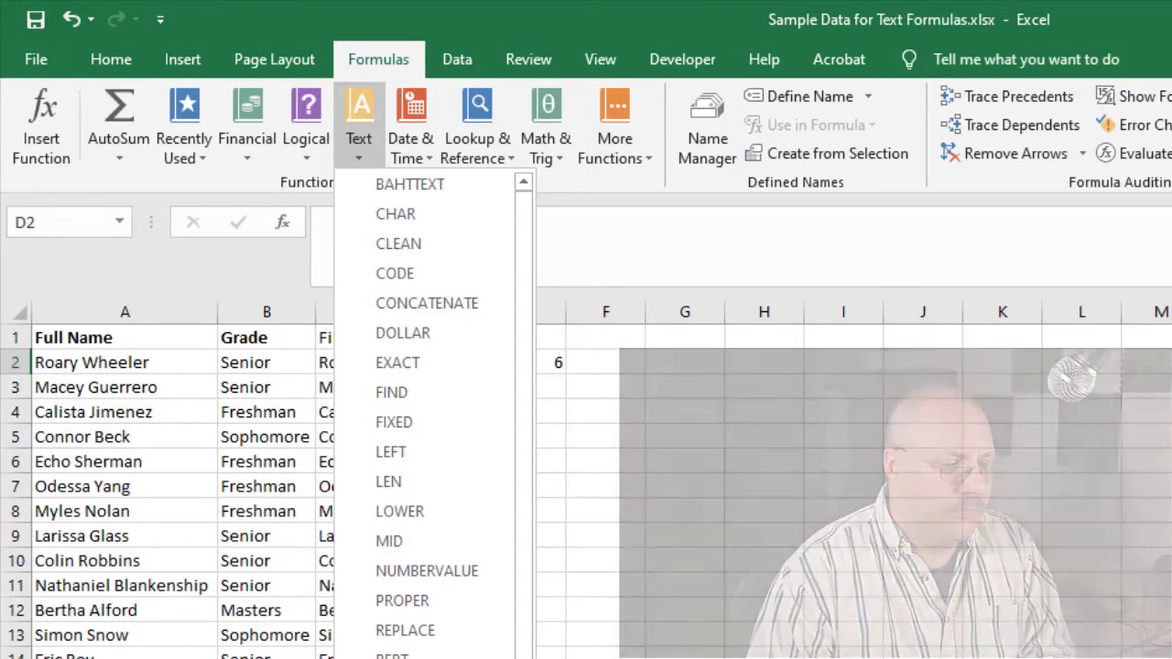
{"action": "left_click", "coordinate": [392, 658]}
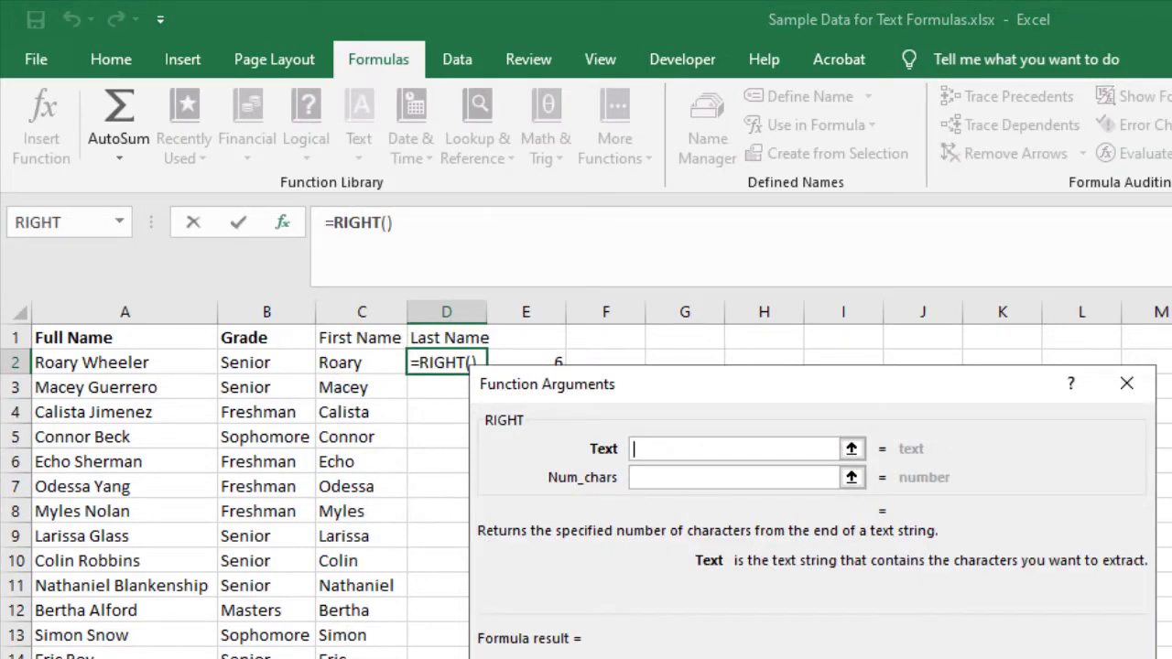
{"action": "left_click", "coordinate": [135, 364]}
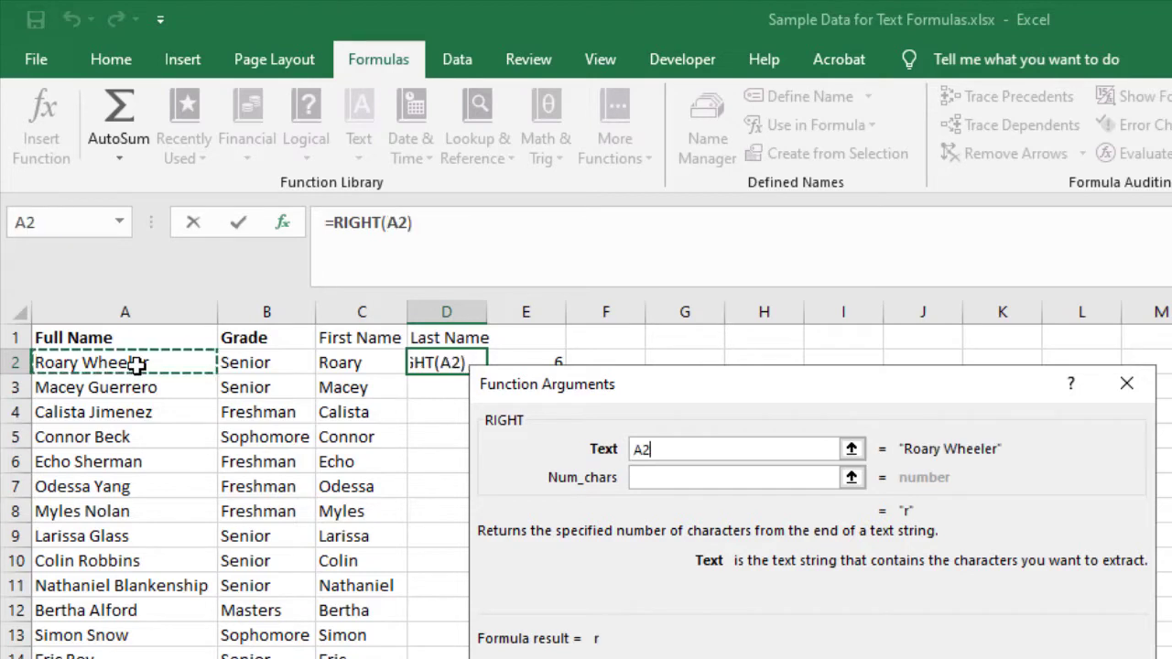
Set the RIGHT function's Num_chars argument to Len(A2)-Search(" ",A2) and confirm the formula in D2.
{"action": "left_click", "coordinate": [662, 477]}
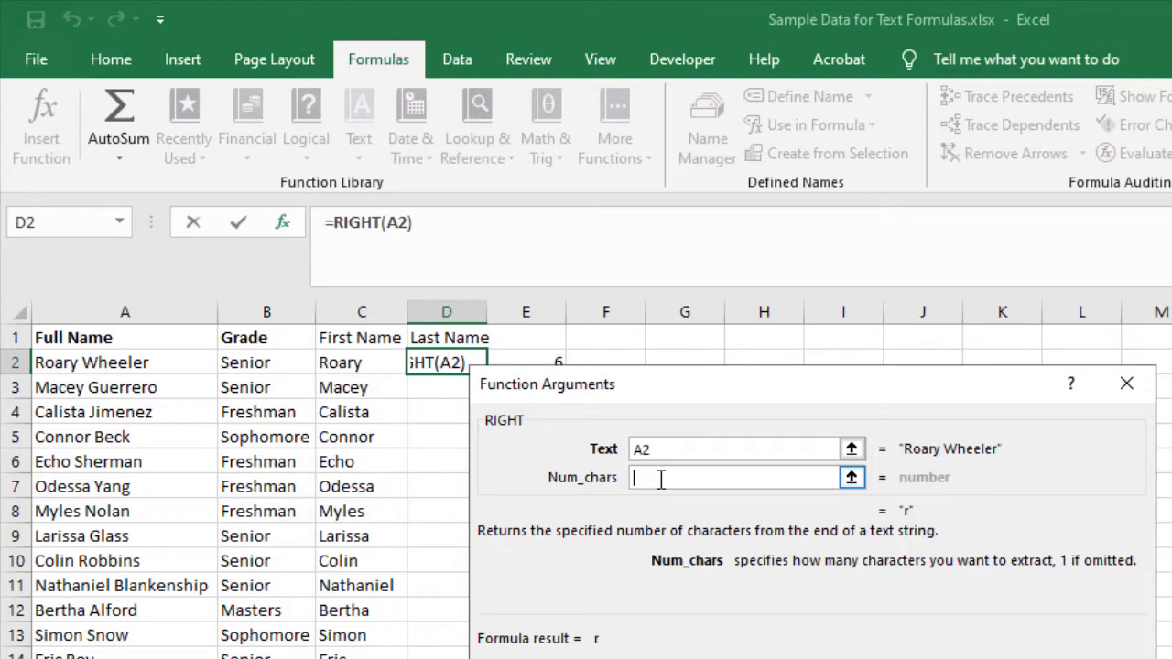
{"action": "type", "text": "Len("}
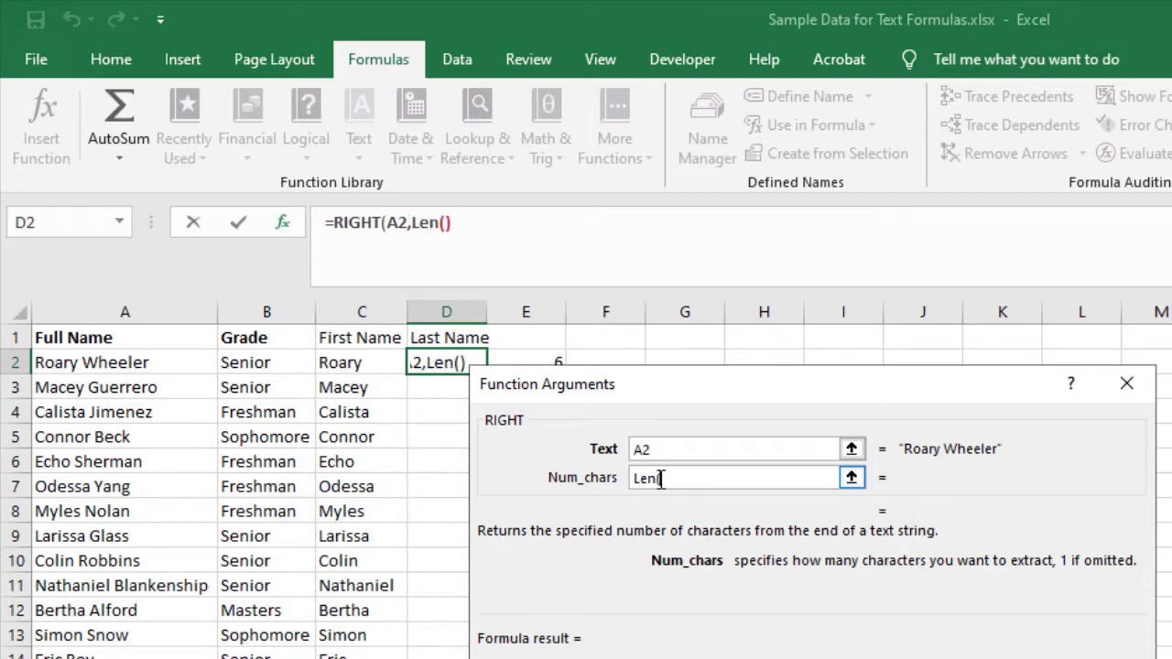
{"action": "left_click", "coordinate": [156, 368]}
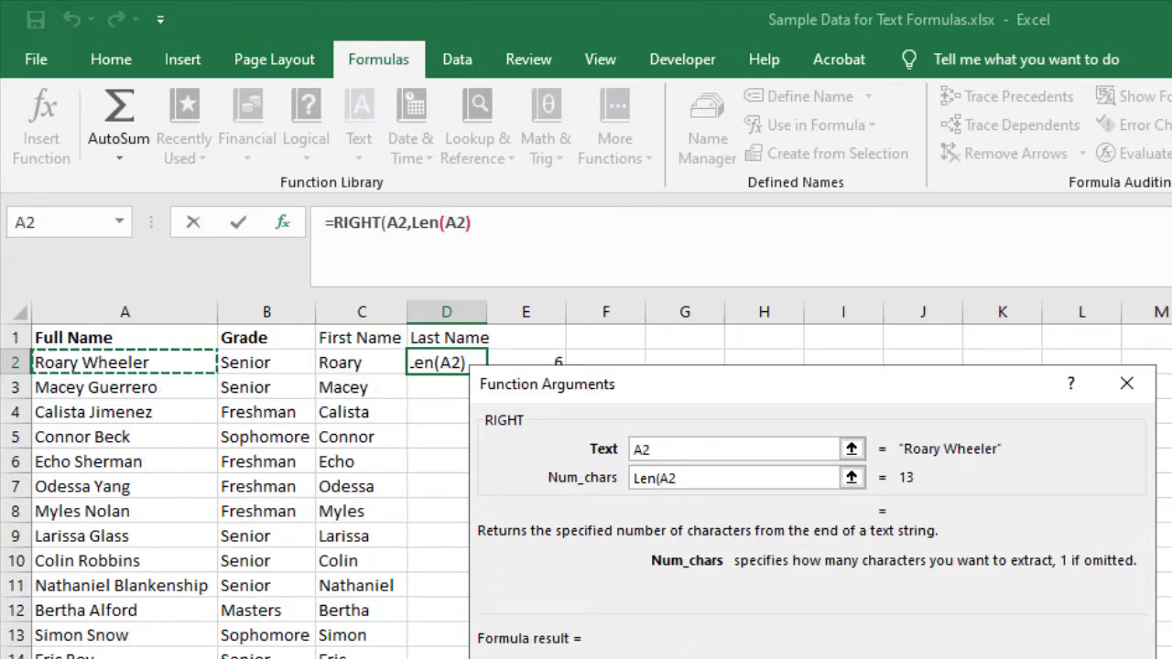
{"action": "type", "text": ")"}
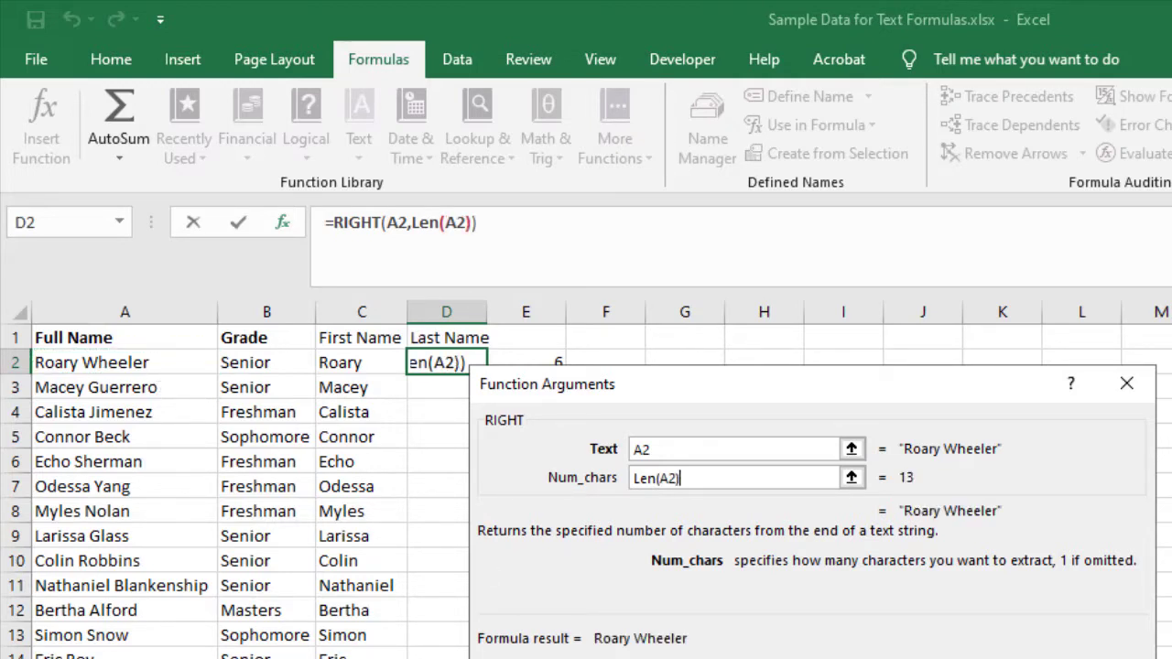
{"action": "type", "text": "-S"}
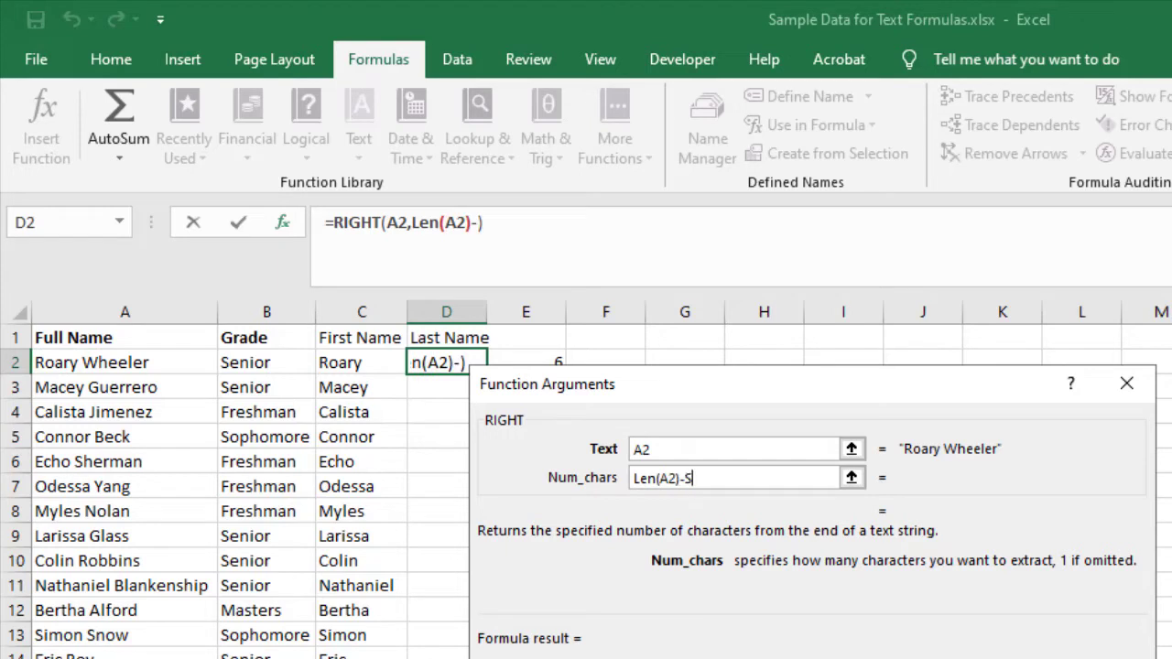
{"action": "type", "text": "earch(\" \""}
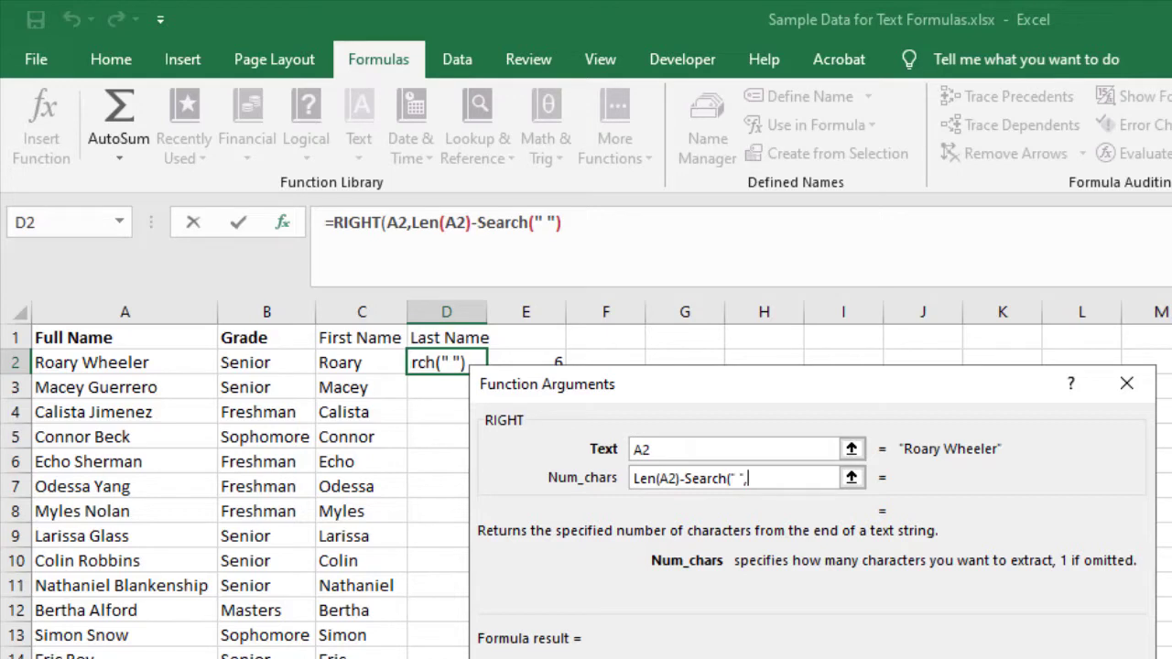
{"action": "type", "text": ","}
{"action": "left_click", "coordinate": [128, 364]}
{"action": "type", "text": ")"}
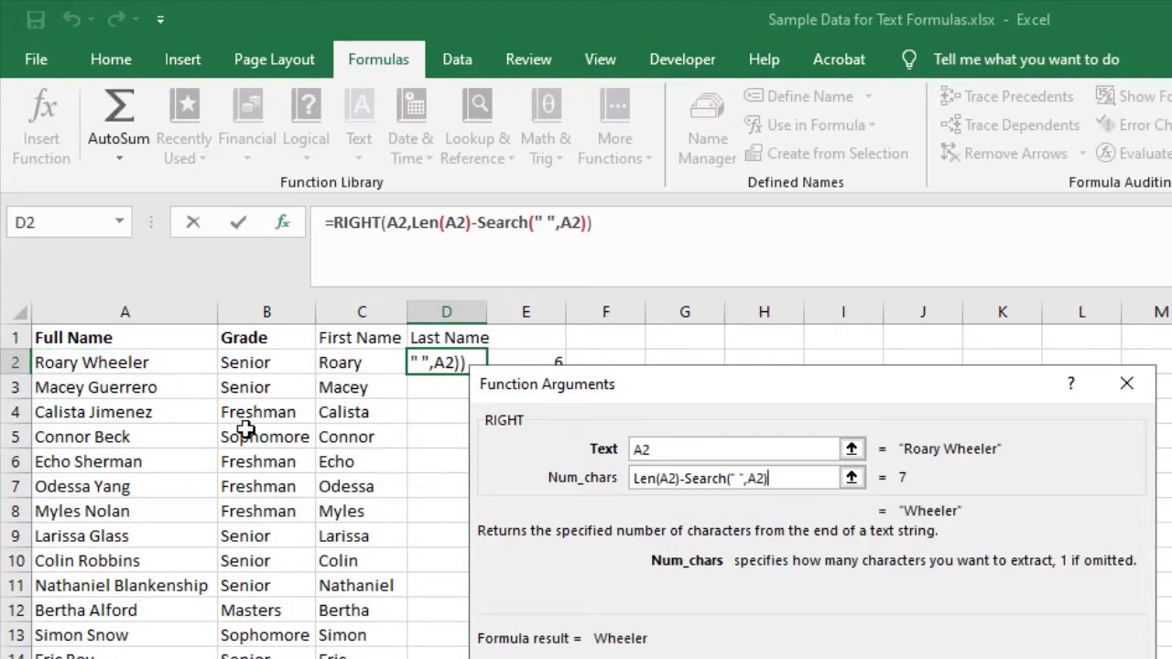
{"action": "key", "text": "Return"}
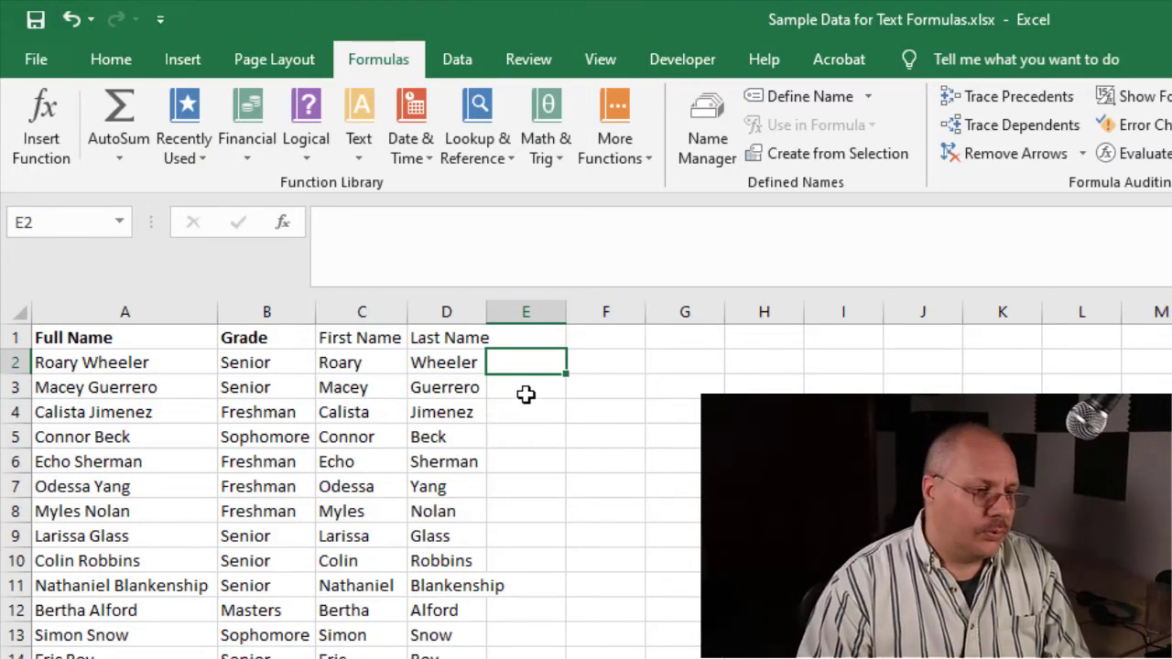
Enter the formula =D2 & ", " &C2 in cell E2 and autofit the width of column E.
{"action": "double_click", "coordinate": [524, 366]}
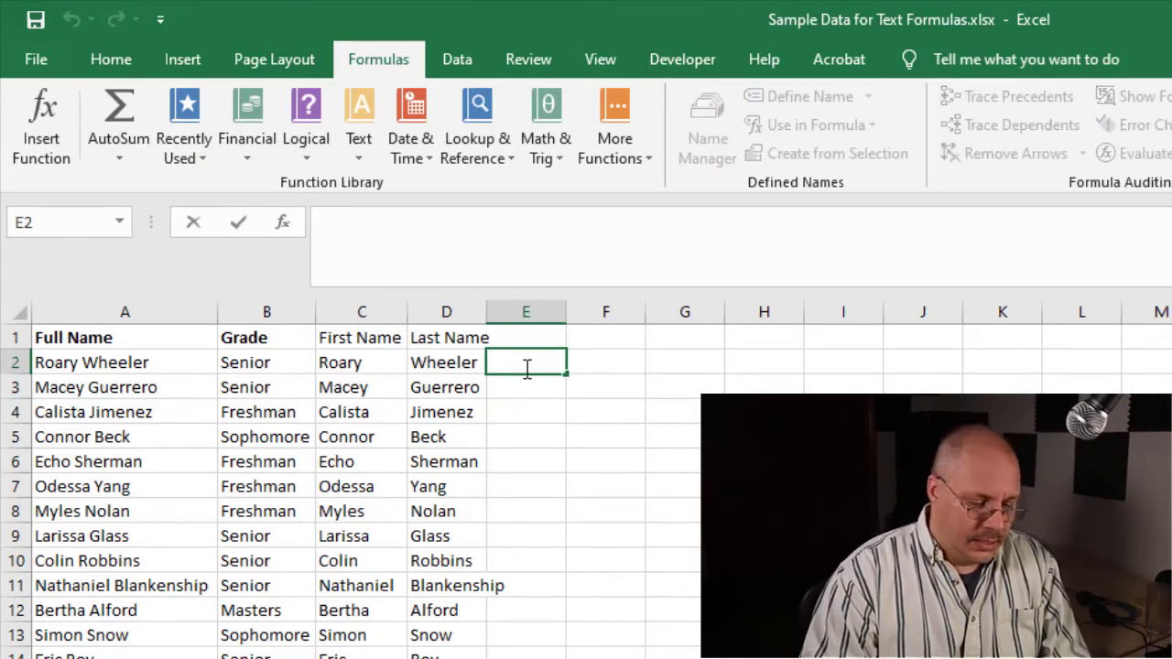
{"action": "type", "text": "="}
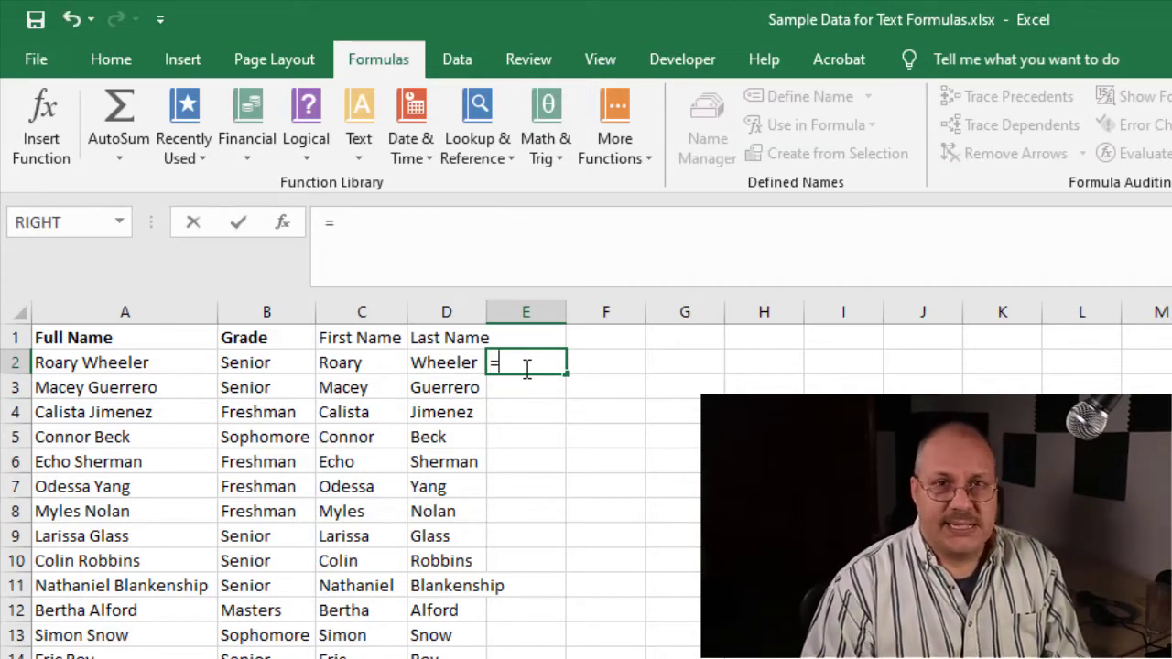
{"action": "left_click", "coordinate": [455, 361]}
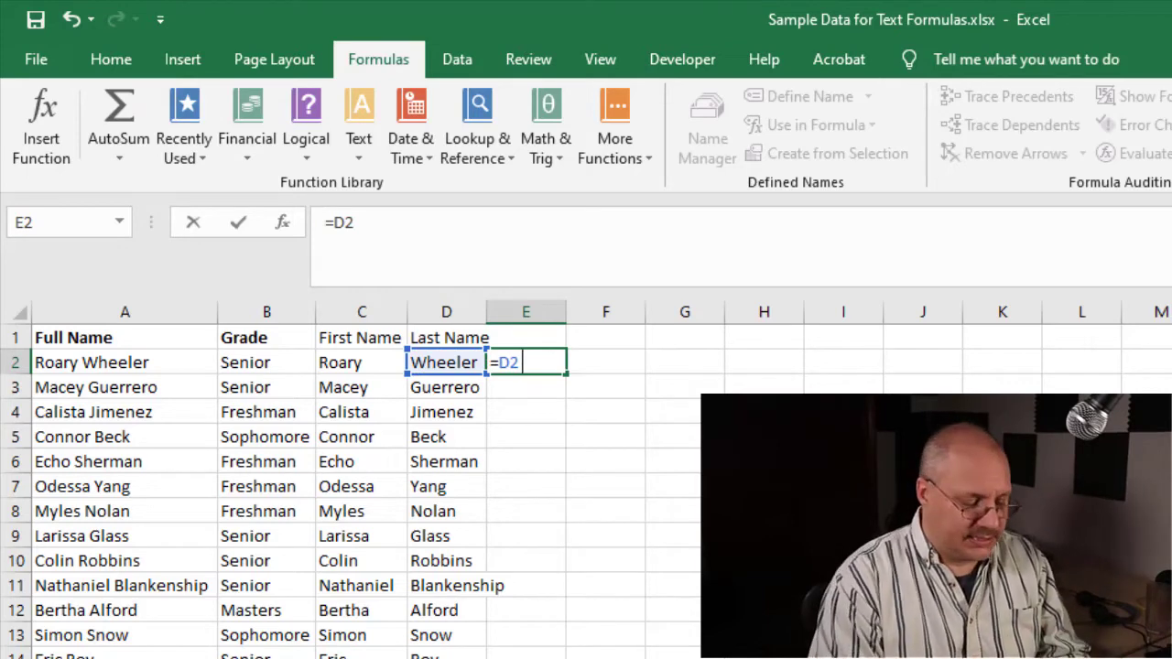
{"action": "type", "text": "&"}
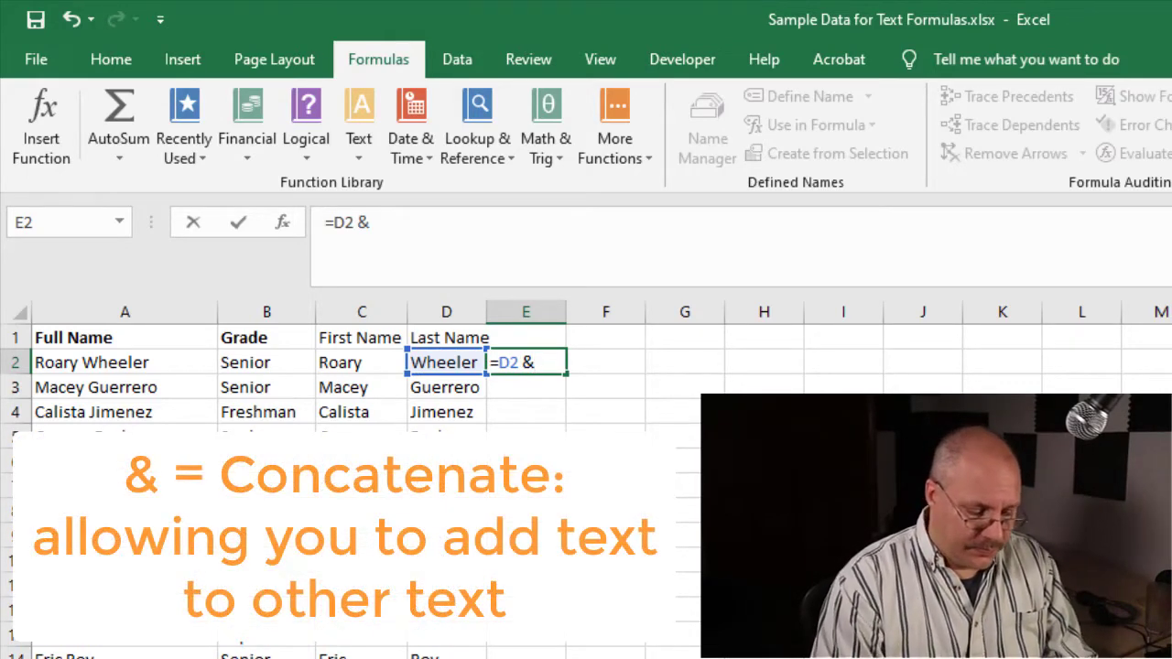
{"action": "type", "text": " \""}
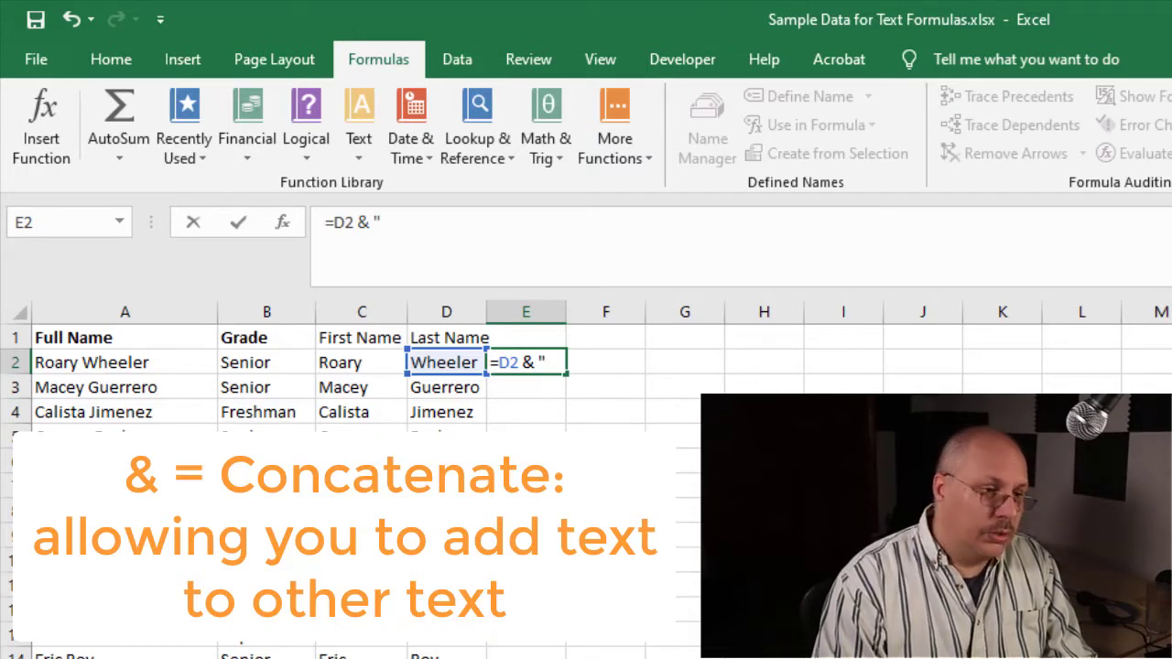
{"action": "type", "text": ", \""}
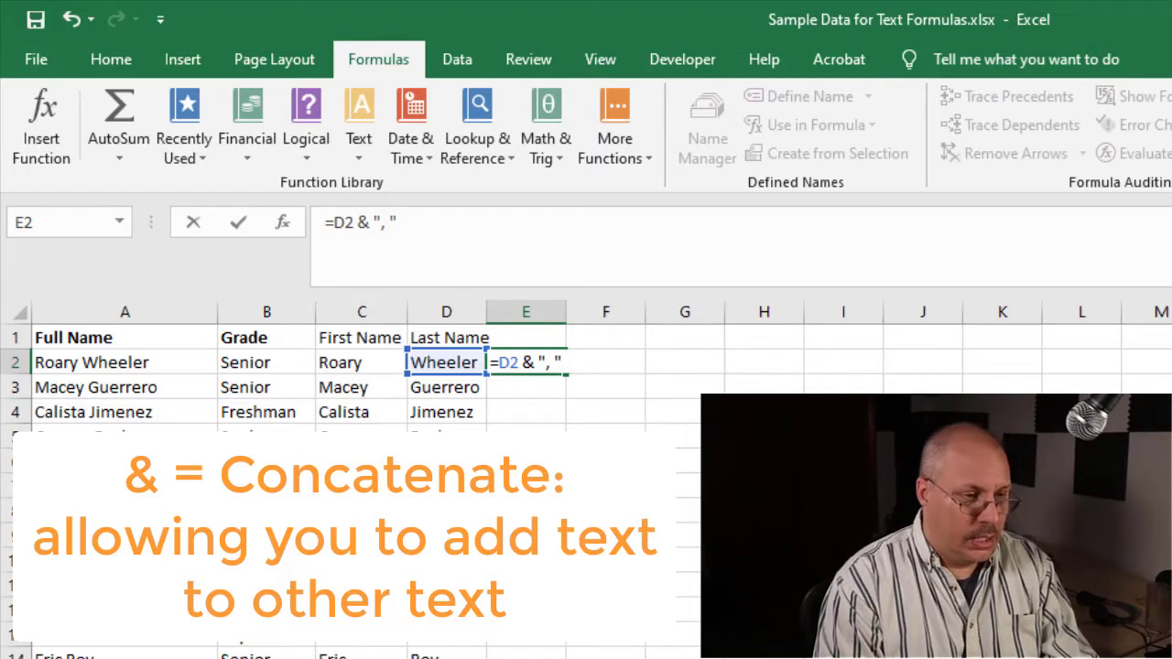
{"action": "type", "text": " &"}
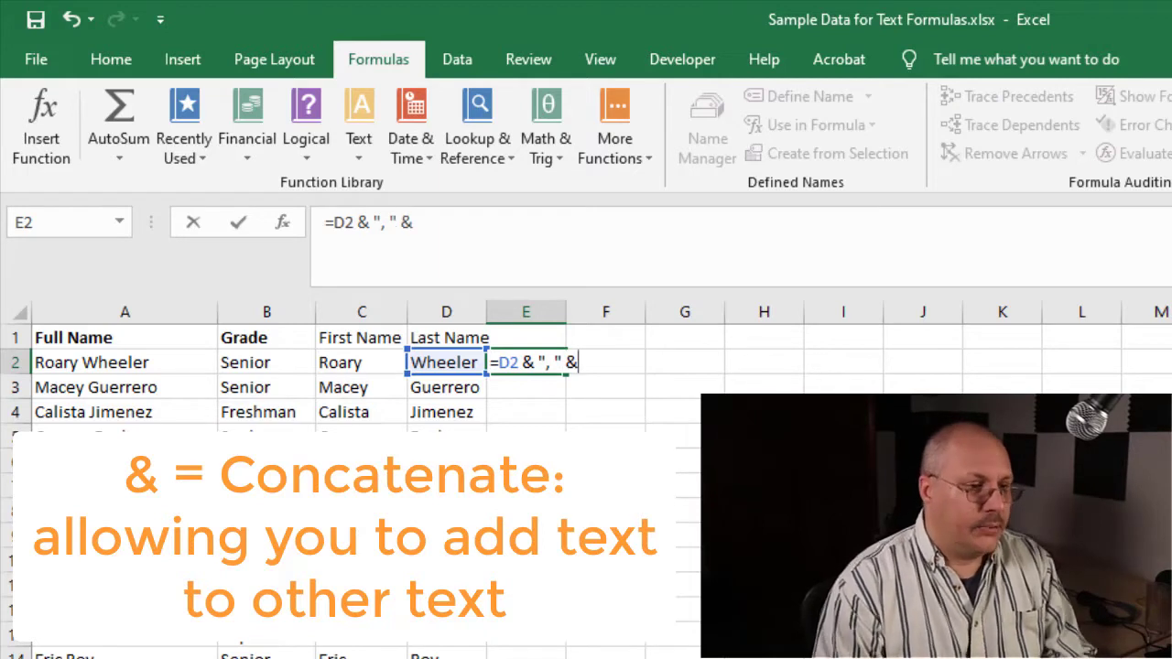
{"action": "left_click", "coordinate": [350, 363]}
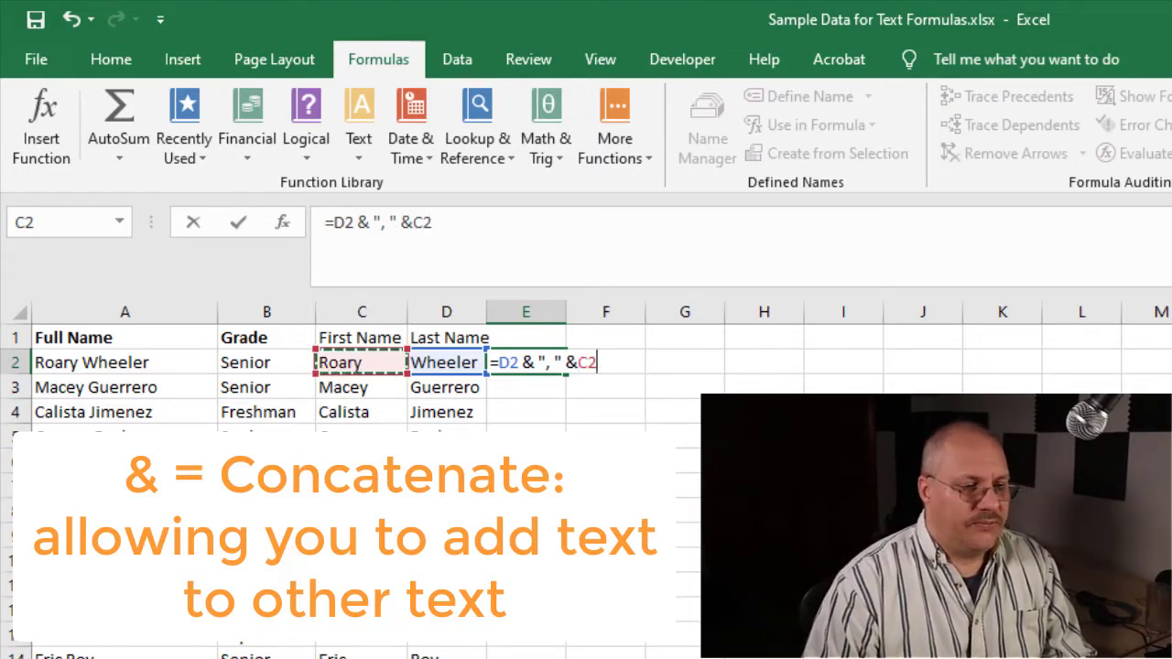
{"action": "key", "text": "Return"}
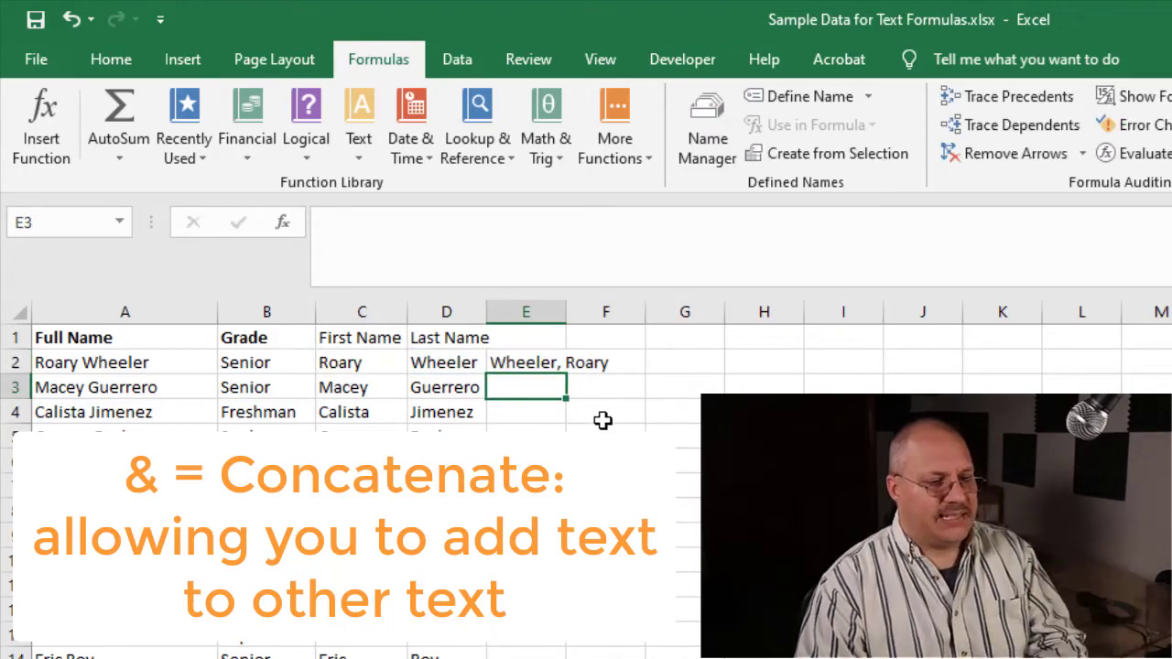
{"action": "left_click_drag", "start_coordinate": [565, 313], "coordinate": [565, 313]}
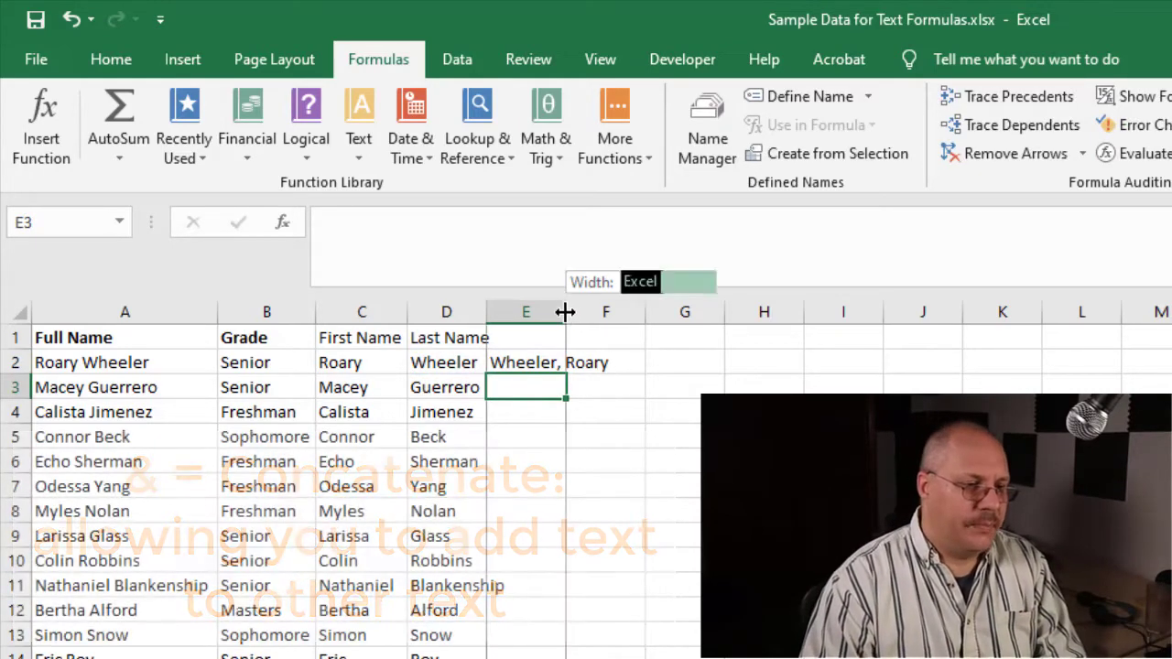
{"action": "double_click", "coordinate": [565, 313]}
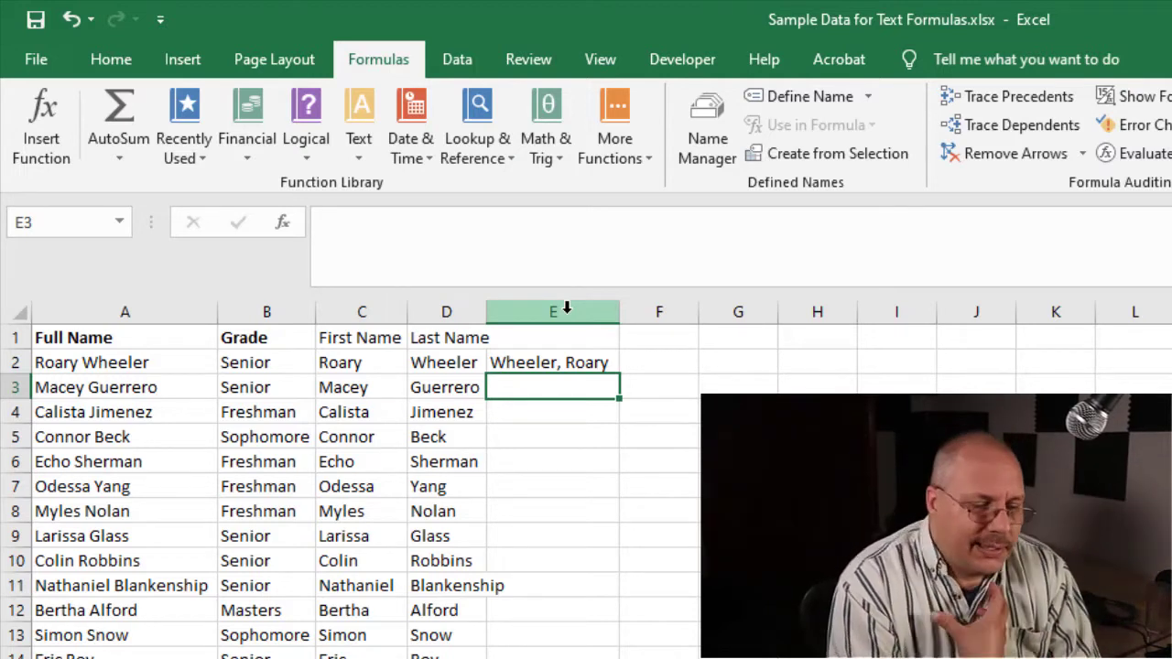
Enter the formula =LOWER(C2 & "." & D2) in cell F2 to join the first and last name in lowercase.
{"action": "left_click", "coordinate": [659, 363]}
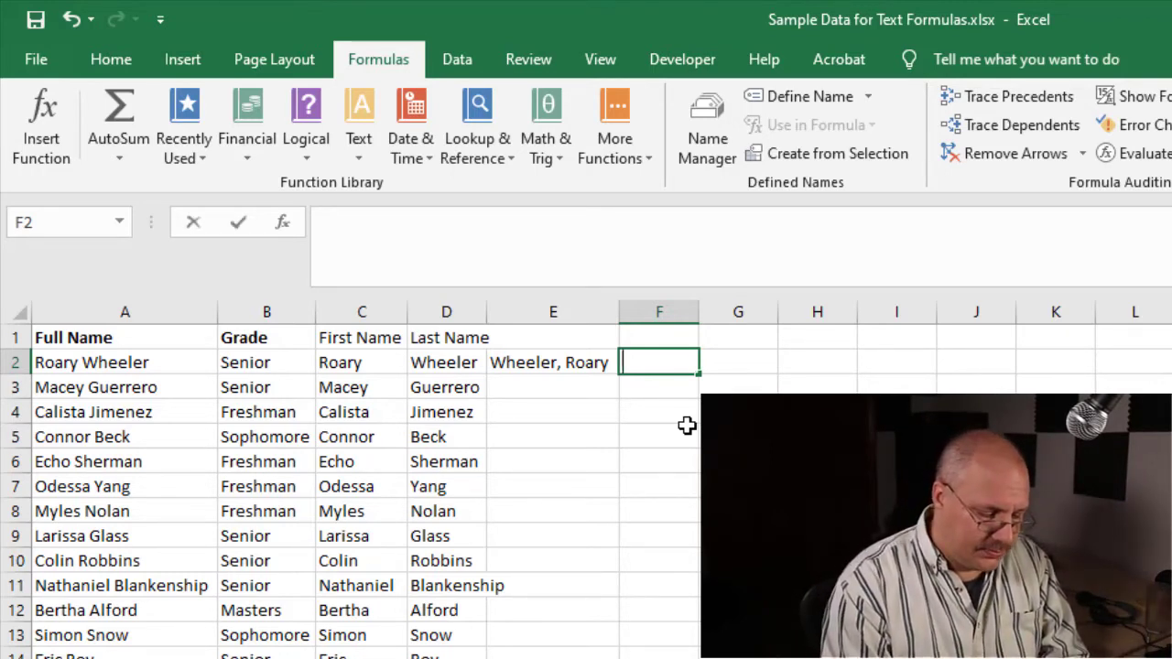
{"action": "type", "text": "="}
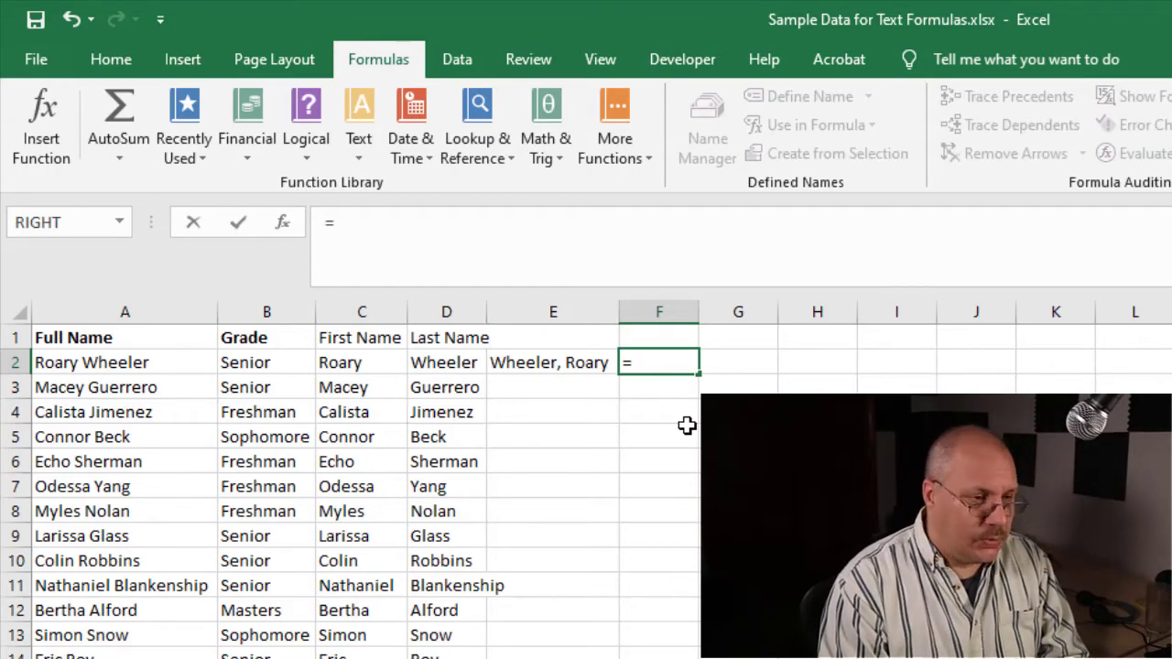
{"action": "type", "text": "l"}
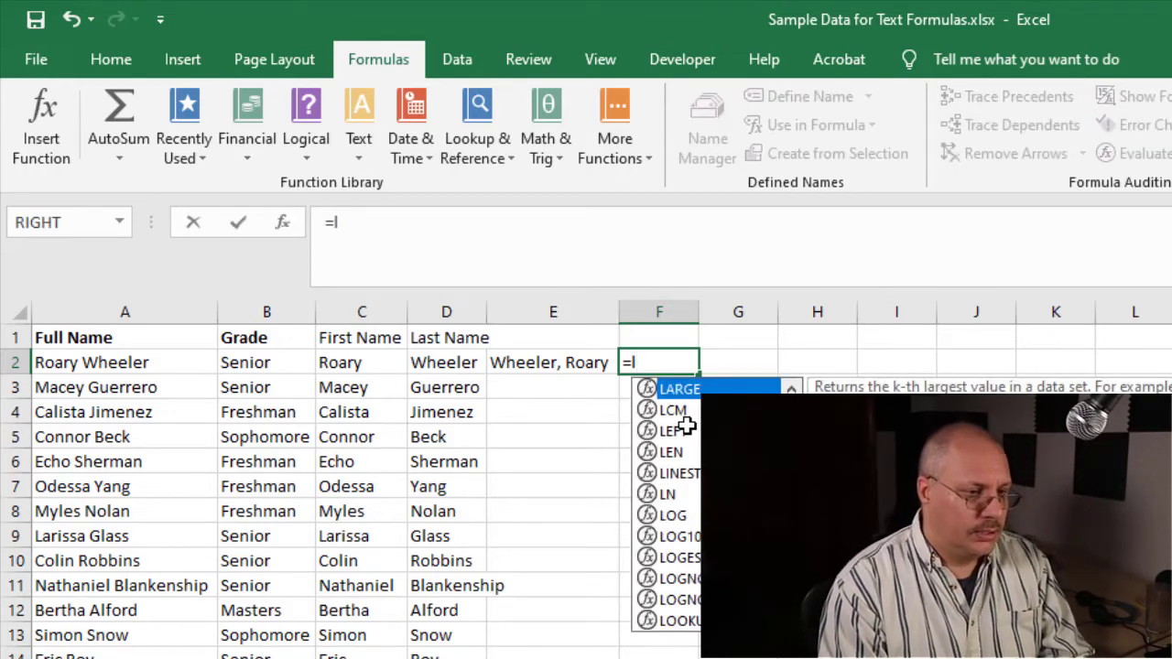
{"action": "type", "text": "ow"}
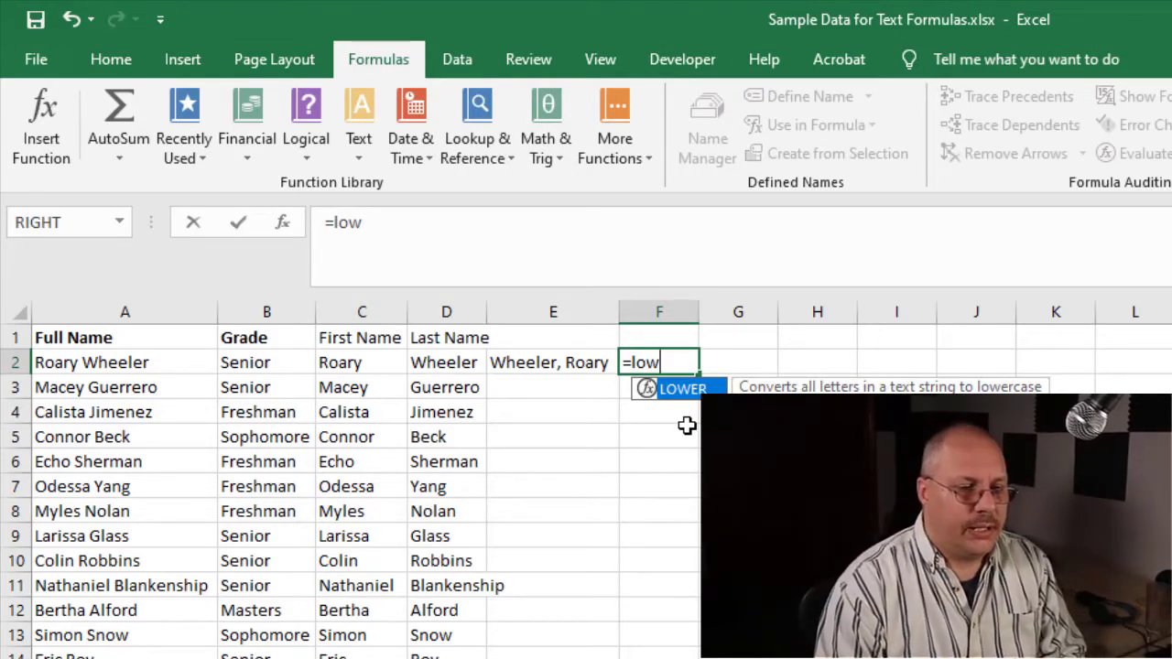
{"action": "key", "text": "Tab"}
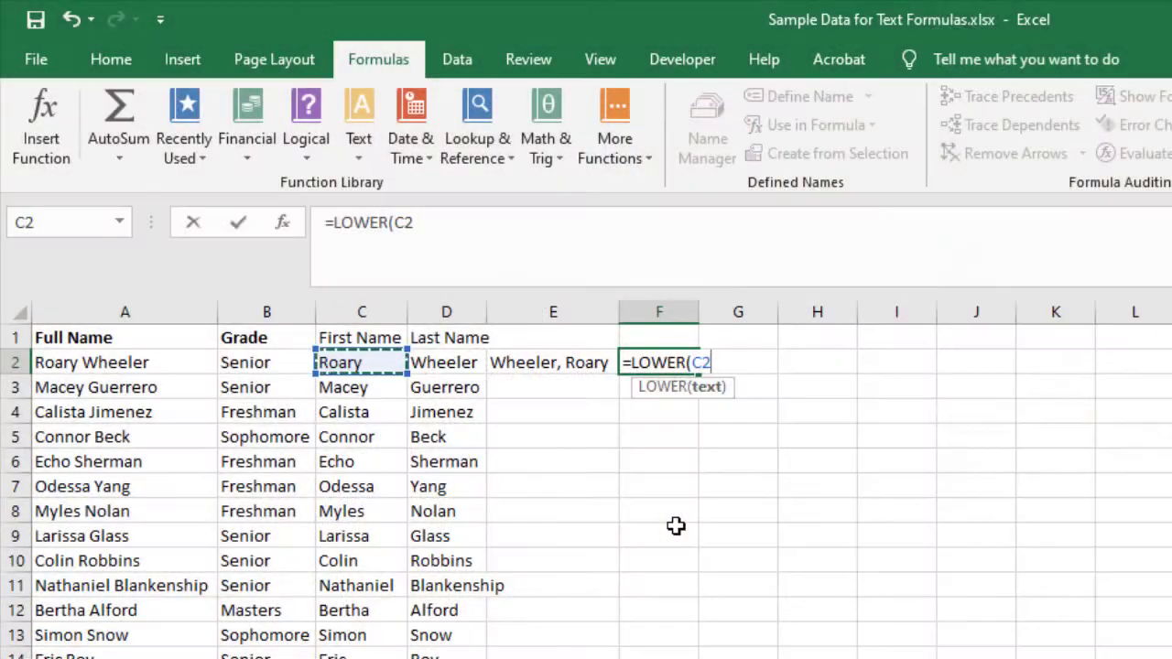
{"action": "type", "text": "&"}
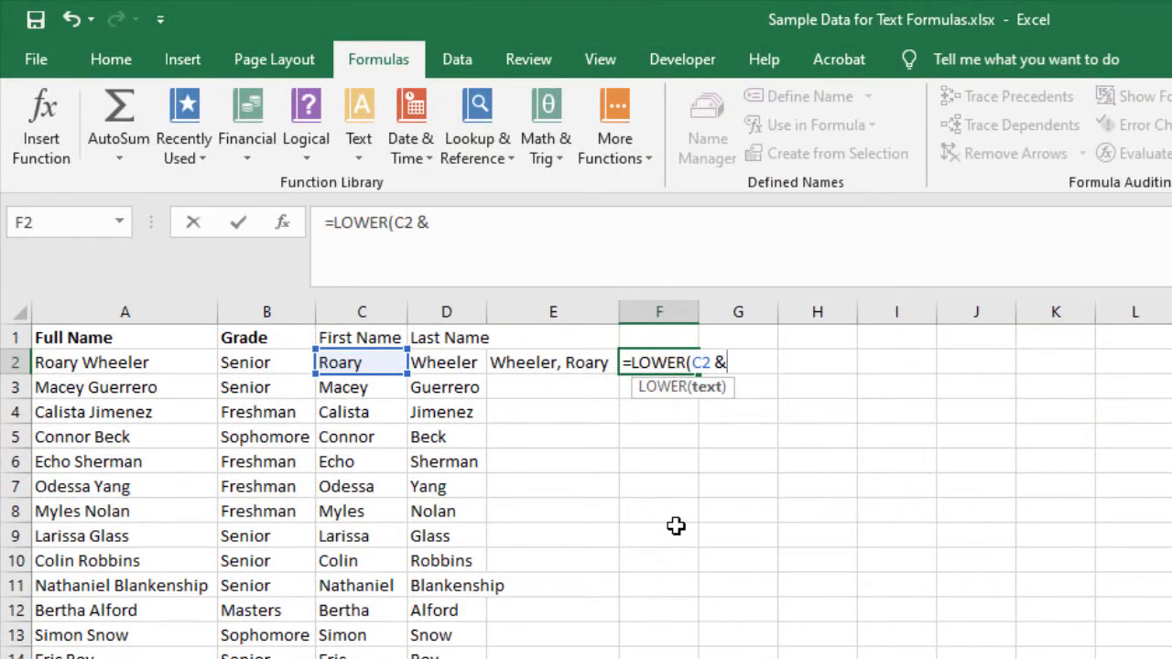
{"action": "type", "text": " \"."}
{"action": "type", "text": "&"}
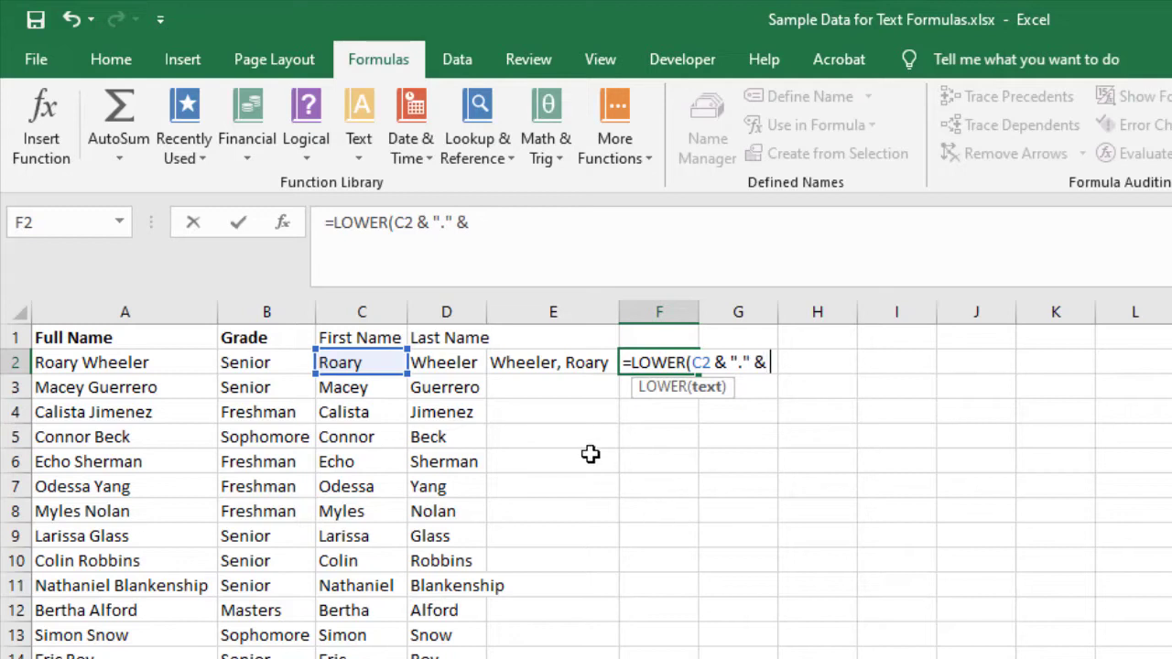
{"action": "left_click", "coordinate": [463, 364]}
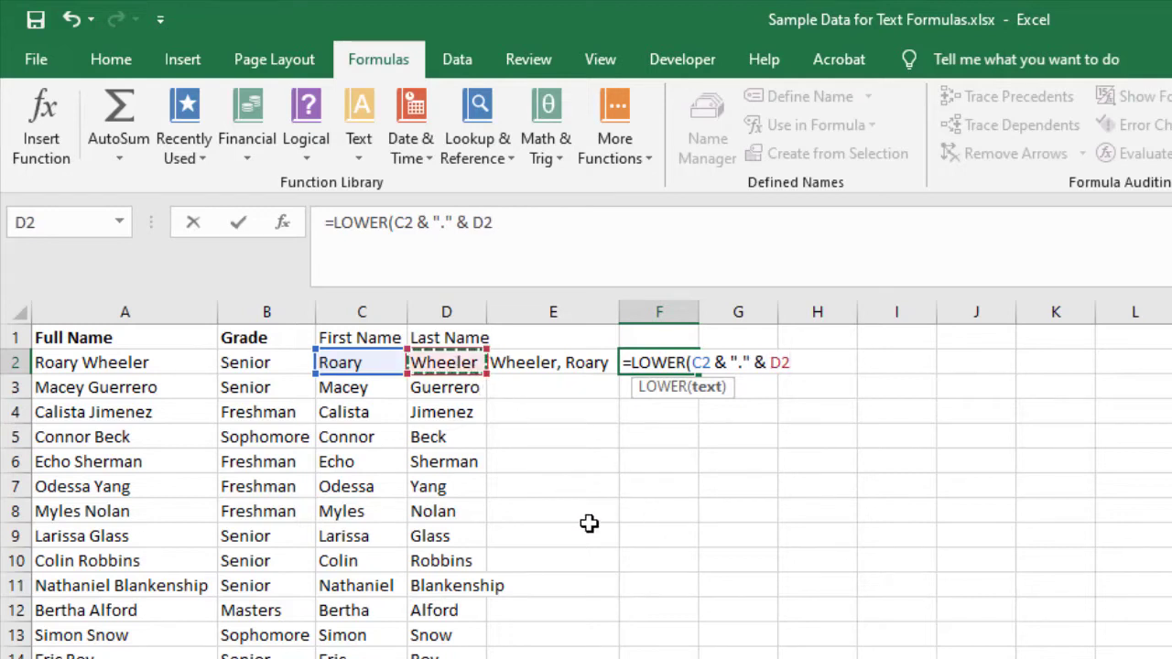
{"action": "type", "text": ")"}
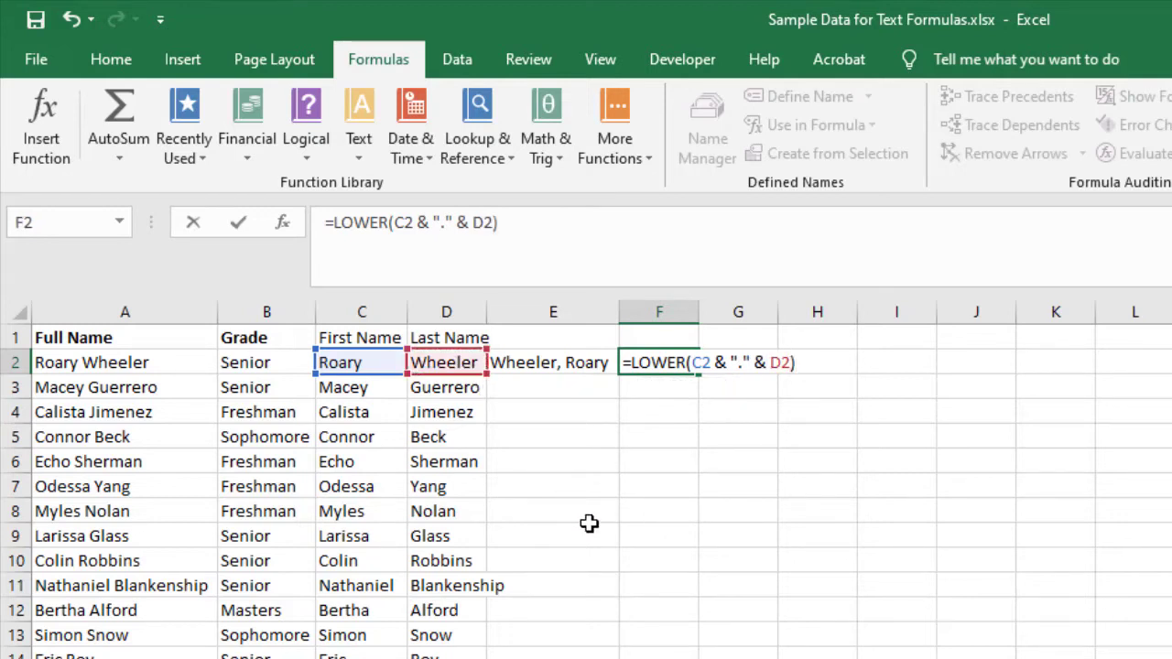
{"action": "key", "text": "Return"}
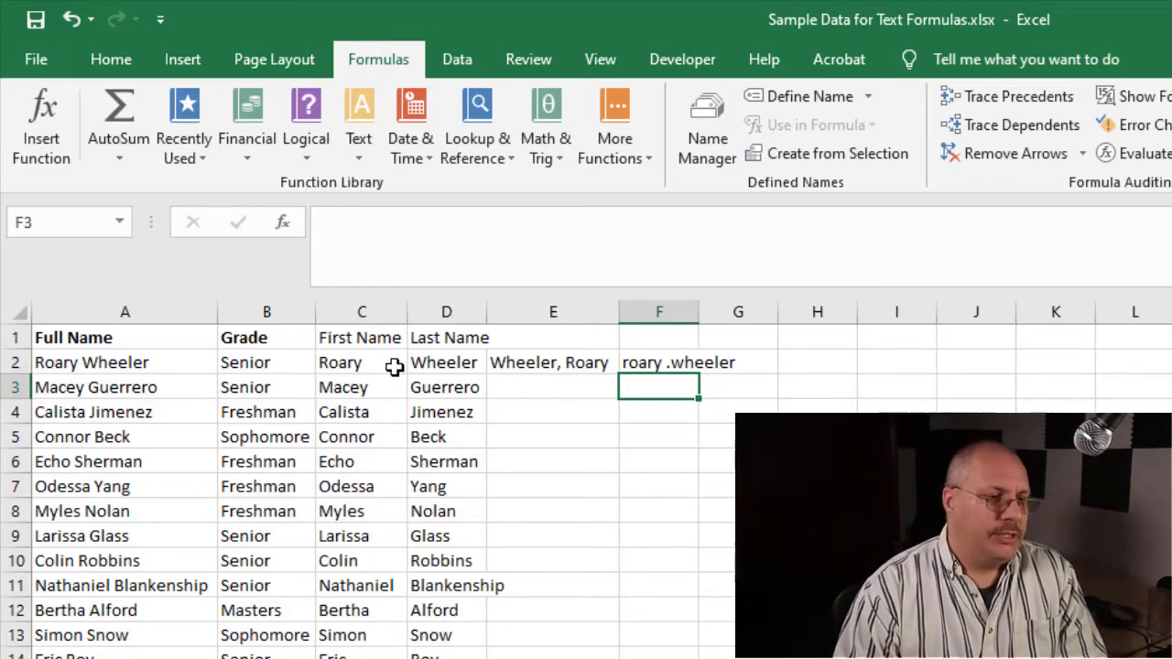
Change the formula in C2 to =LEFT(A2,SEARCH(" ", A2)-1) and fill it down the First Name column.
{"action": "left_click", "coordinate": [383, 365]}
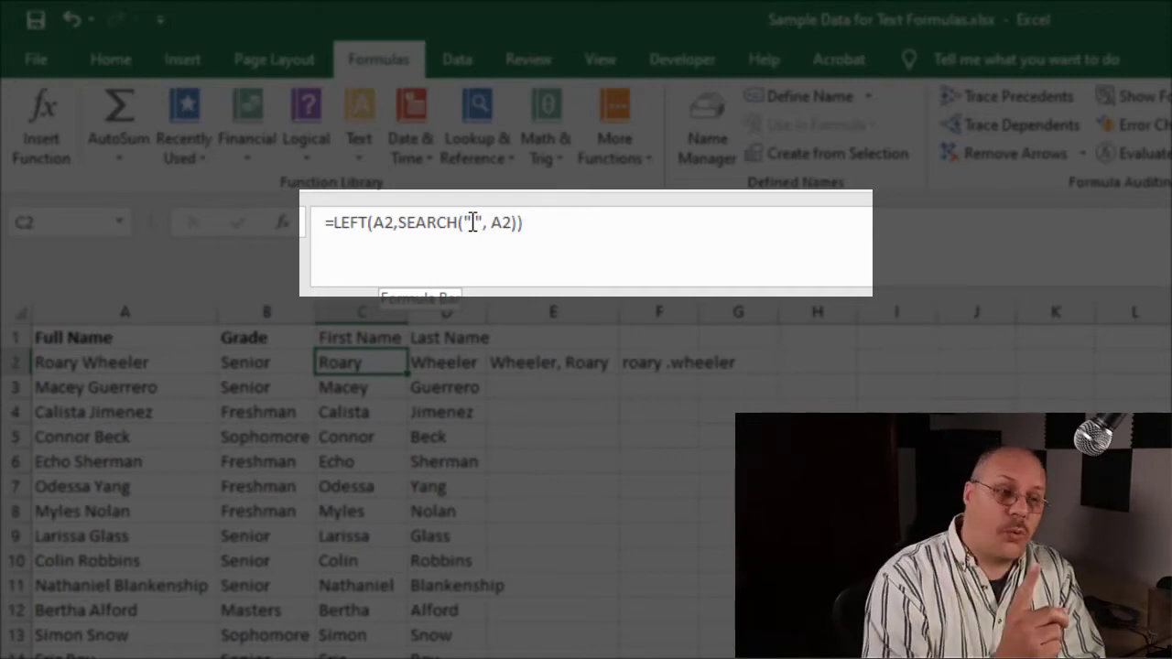
{"action": "left_click", "coordinate": [522, 222]}
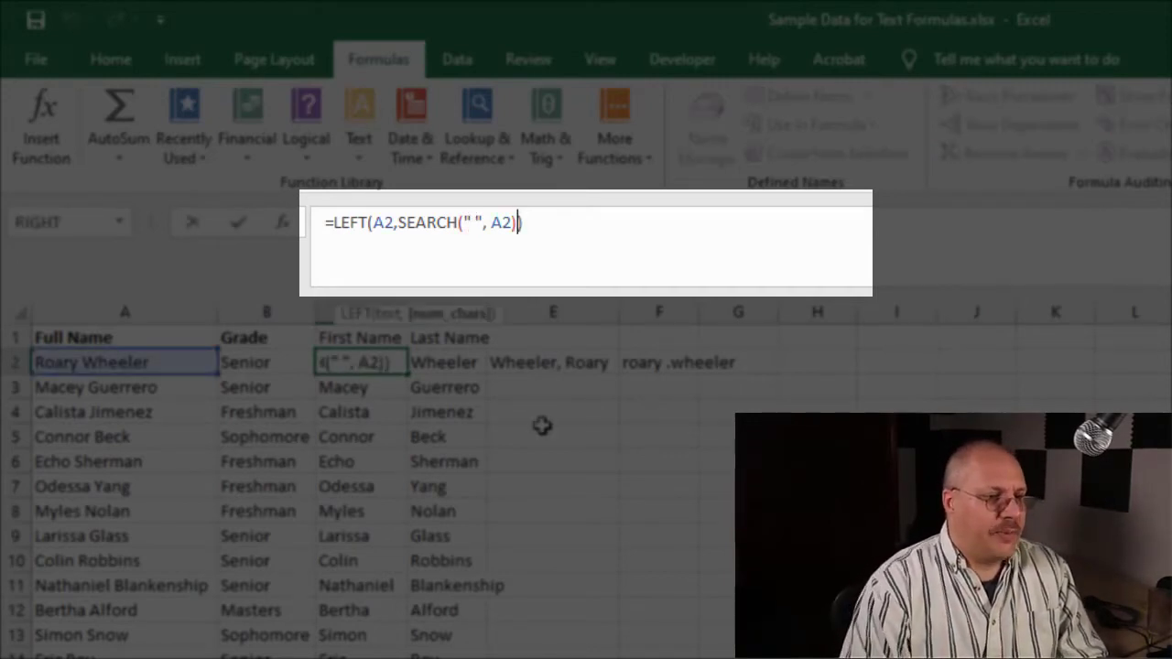
{"action": "type", "text": "-1"}
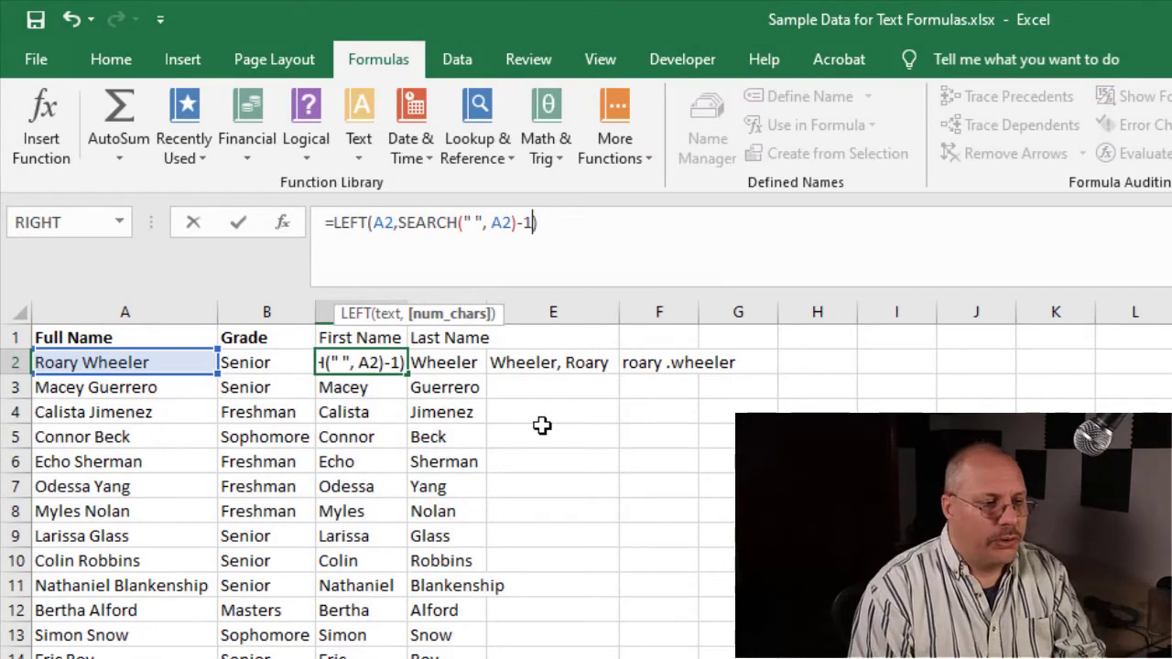
{"action": "key", "text": "Return"}
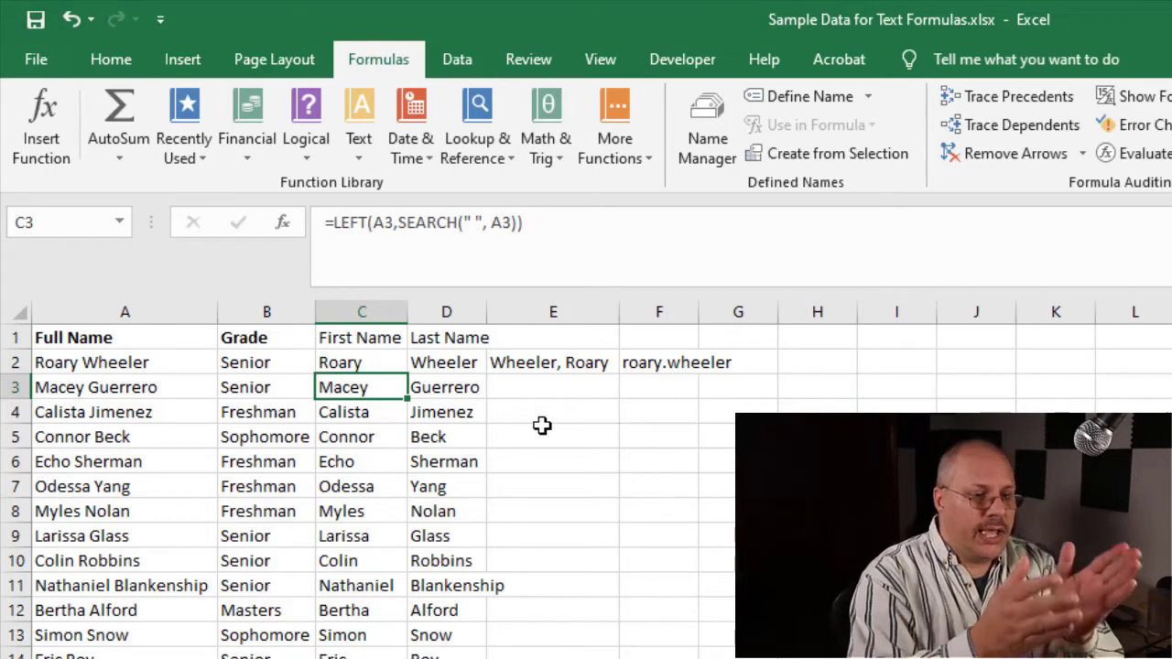
{"action": "left_click", "coordinate": [385, 362]}
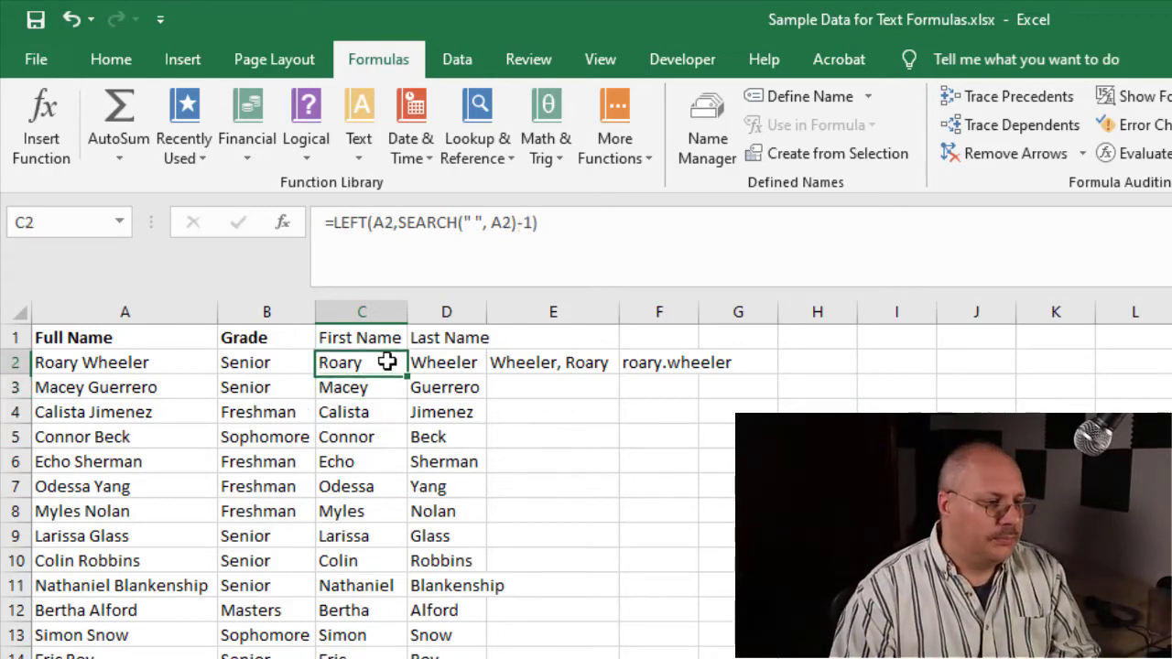
{"action": "double_click", "coordinate": [403, 372]}
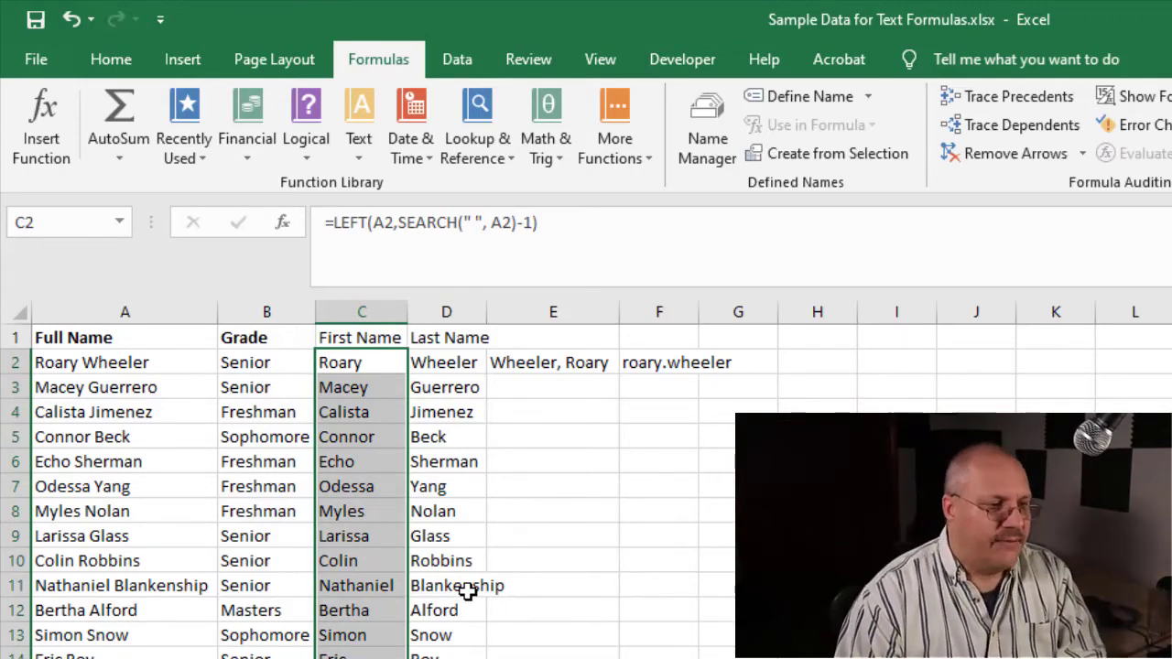
{"action": "left_click", "coordinate": [644, 364]}
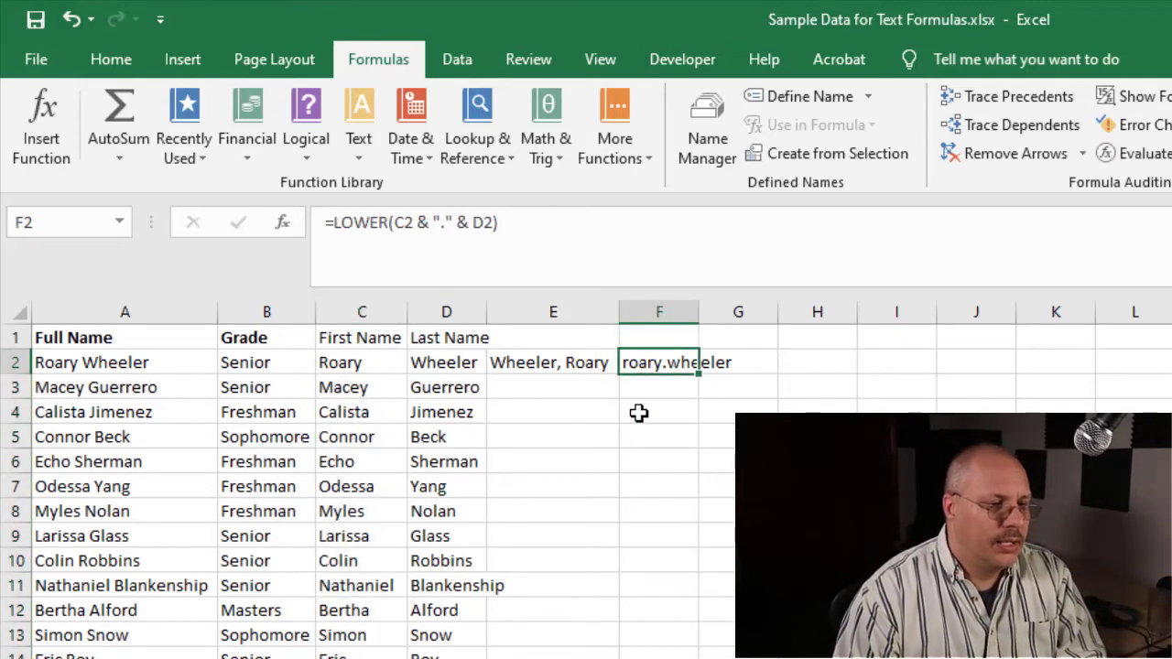
{"action": "left_click", "coordinate": [517, 222]}
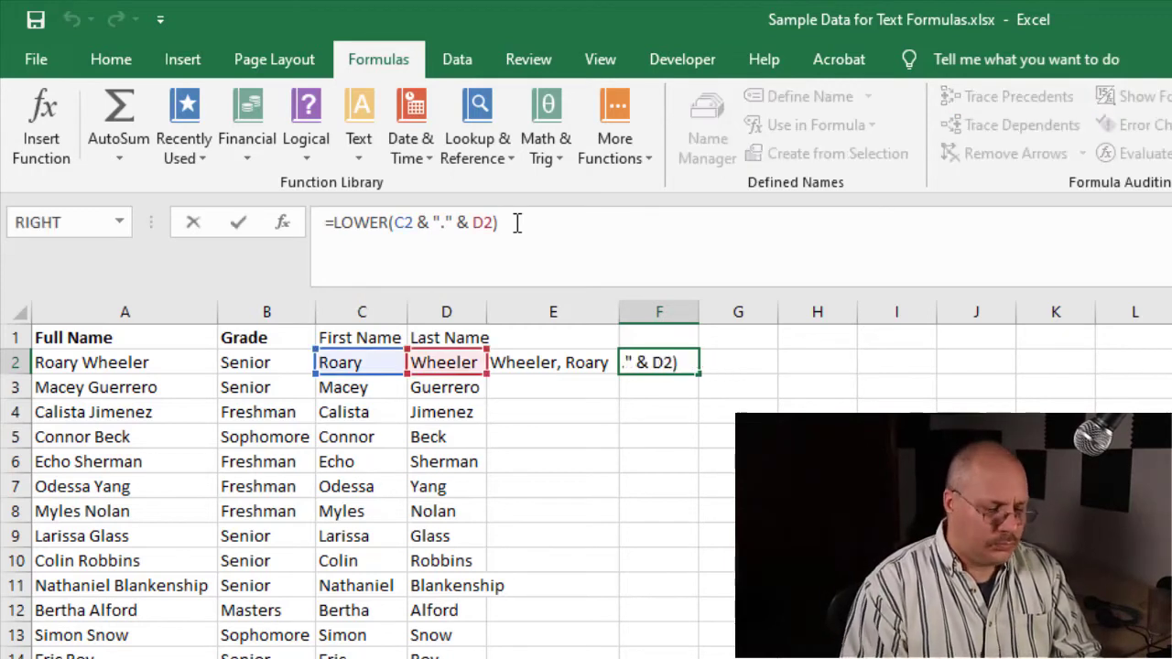
{"action": "type", "text": "&"}
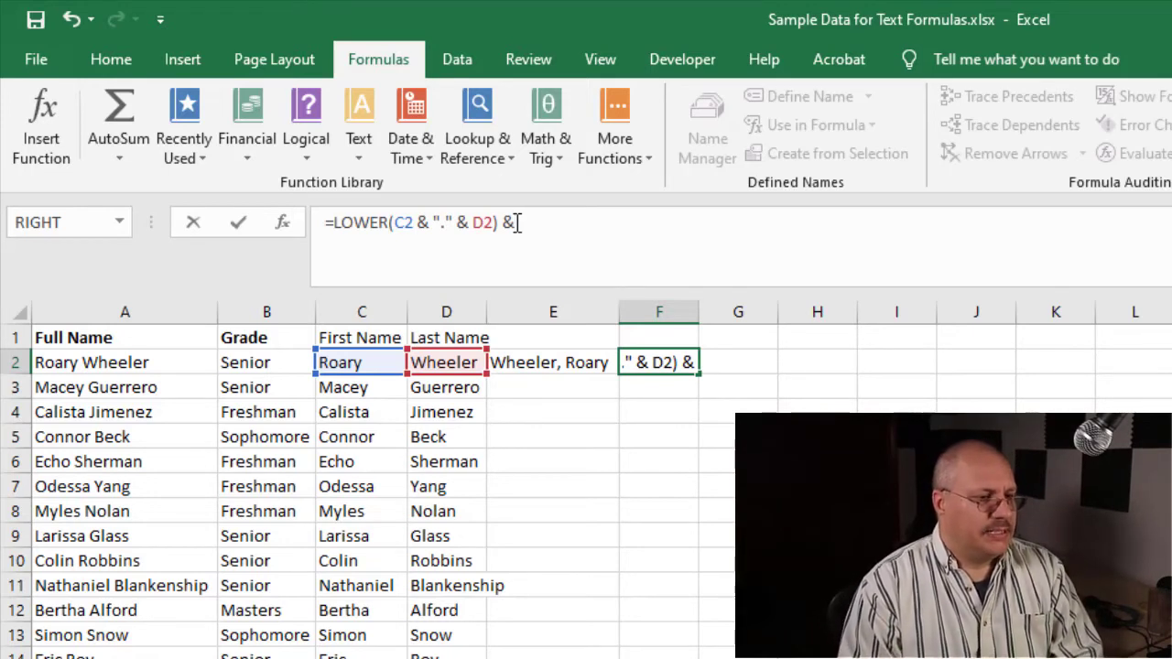
{"action": "type", "text": "\"@"}
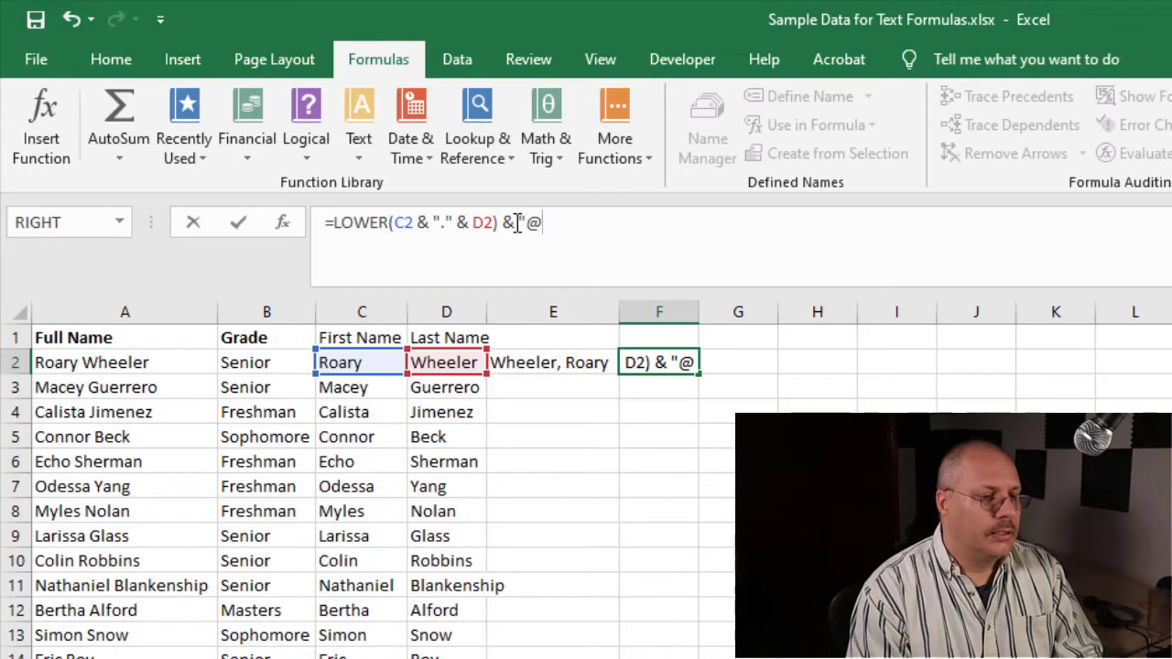
{"action": "type", "text": "exampl"}
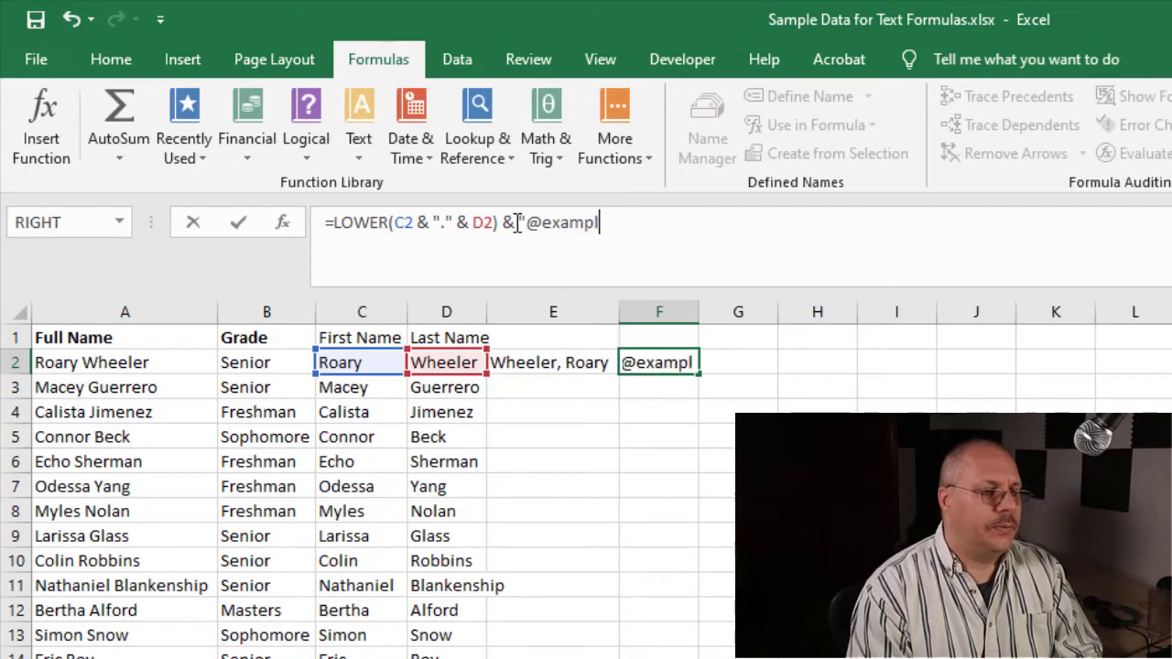
{"action": "type", "text": "e.edu\""}
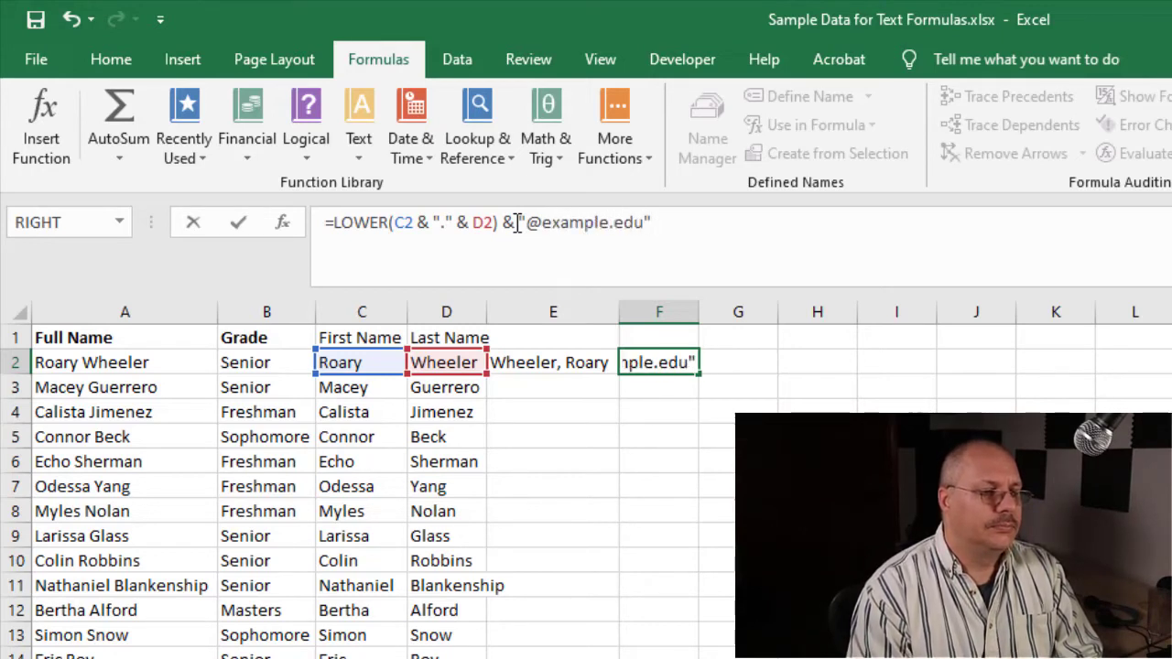
{"action": "key", "text": "Return"}
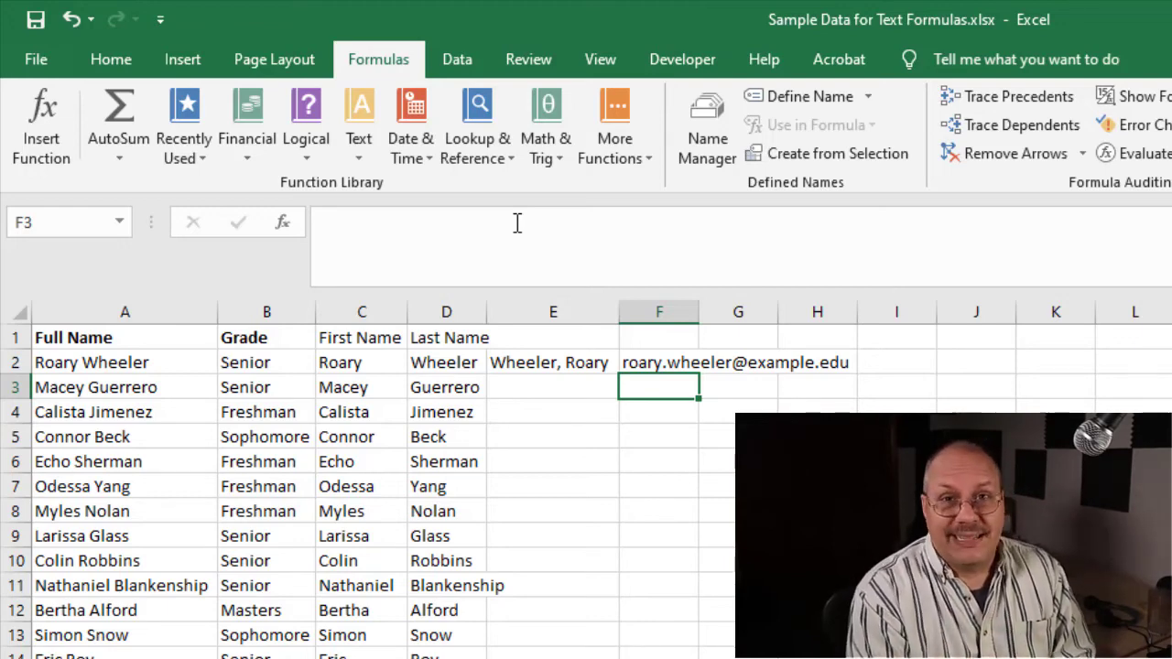
Review the concatenation formula in E2, the RIGHT formula in D2, and the source full name in A2.
{"action": "left_click", "coordinate": [605, 364]}
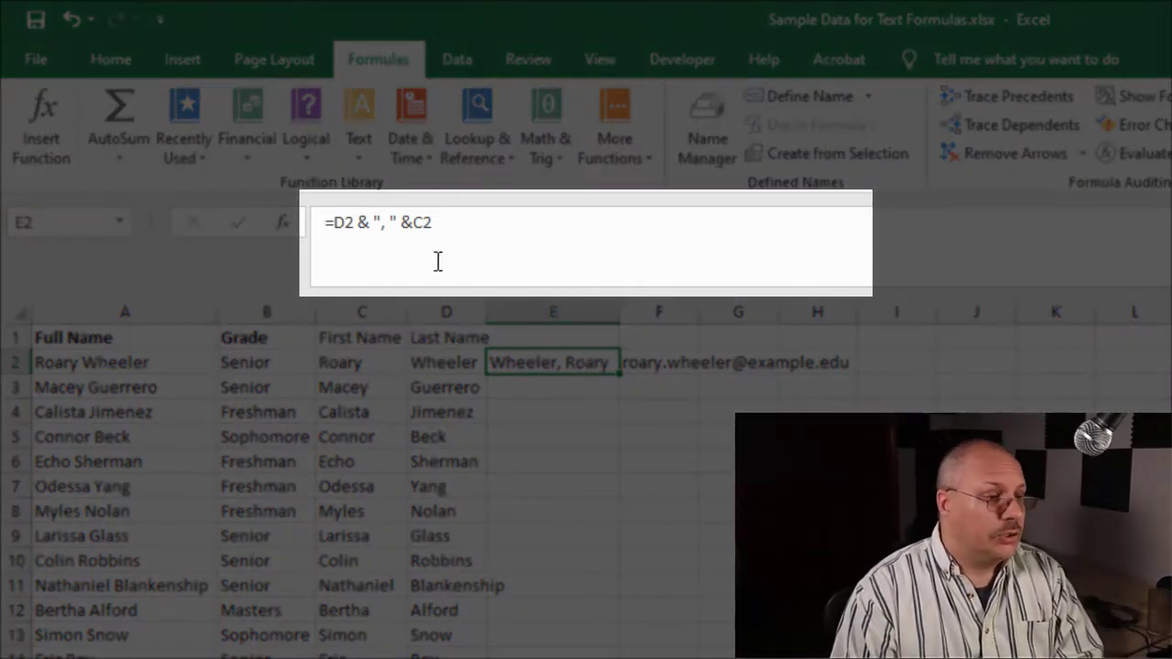
{"action": "left_click", "coordinate": [423, 364]}
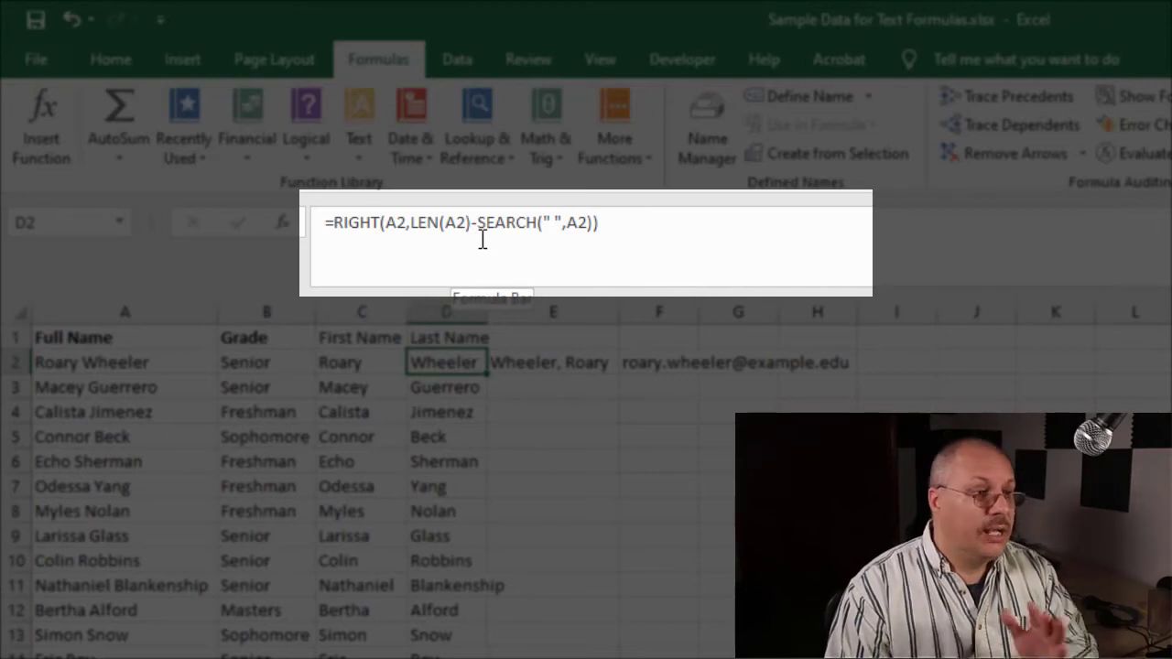
{"action": "left_click", "coordinate": [144, 368]}
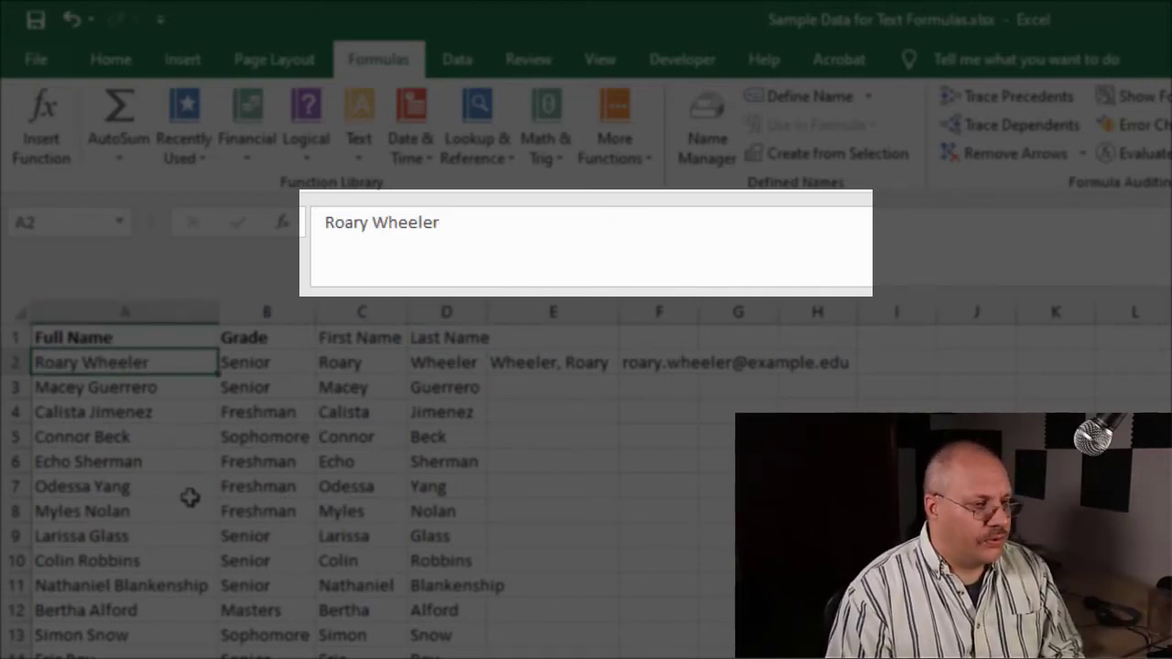